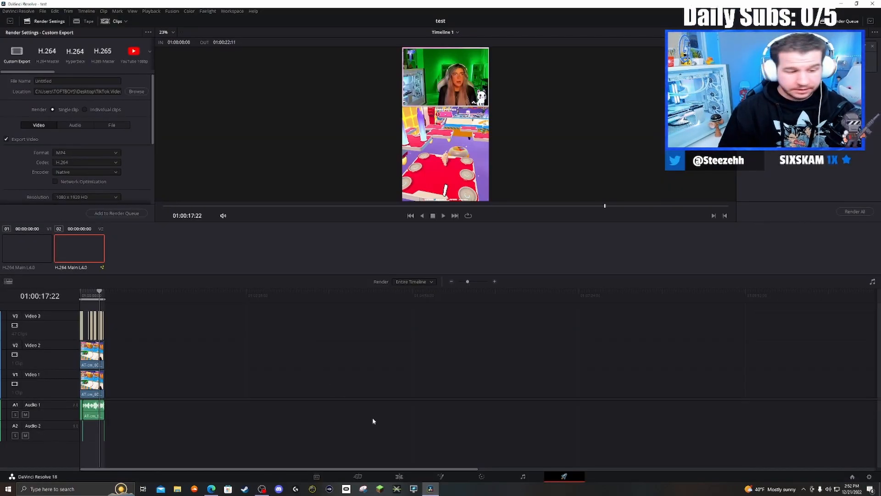
Set the timeline resolution to 1080 x 1920 in the test2 project's settings
left_click(406, 476)
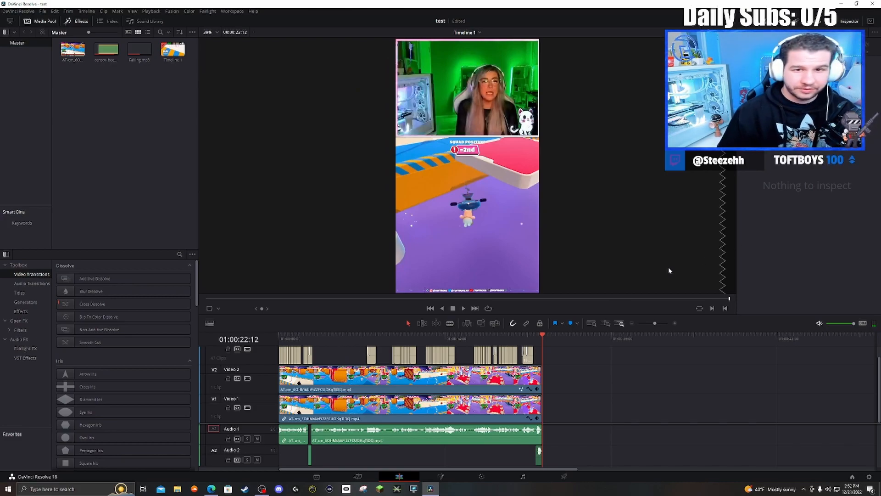
left_click(42, 11)
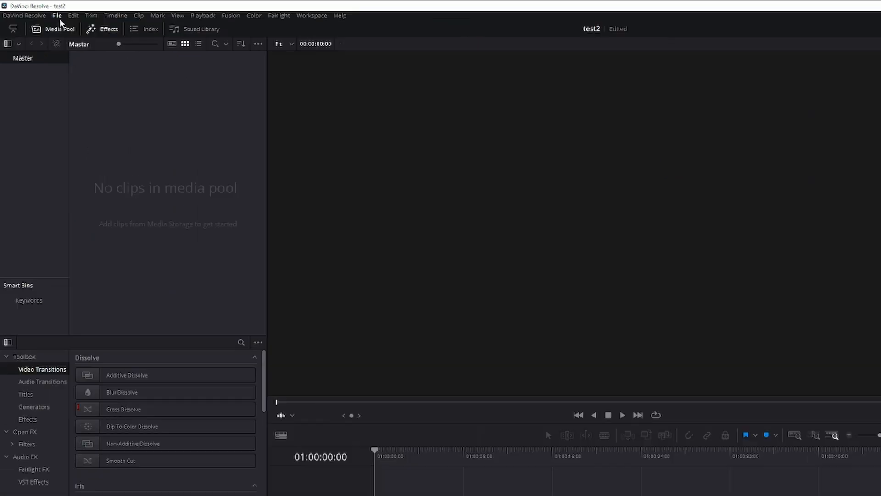
left_click(43, 12)
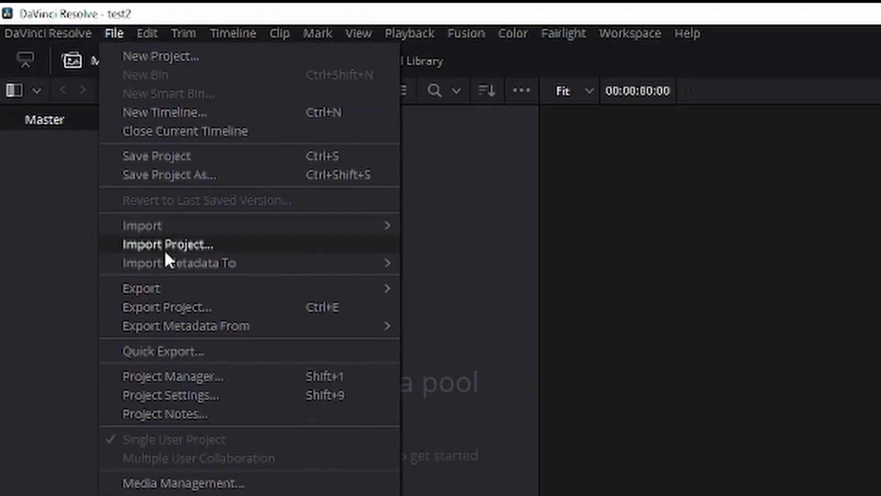
left_click(185, 395)
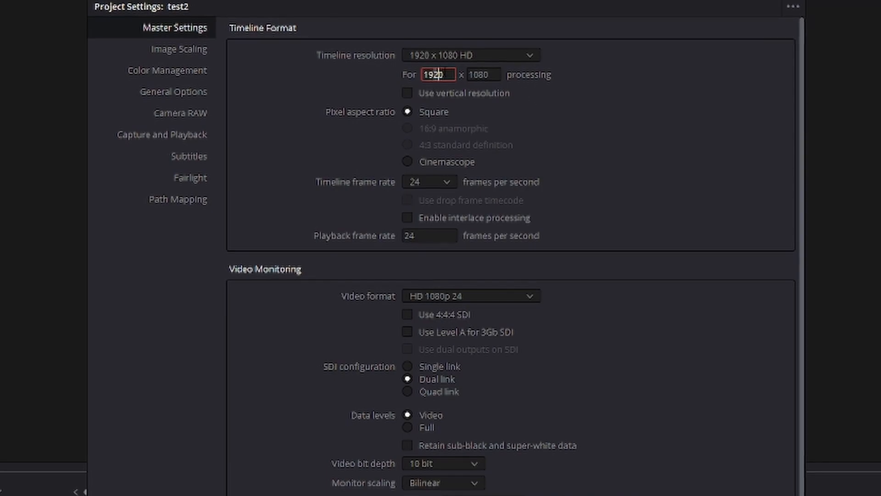
type("1080")
key("Tab")
type("1920")
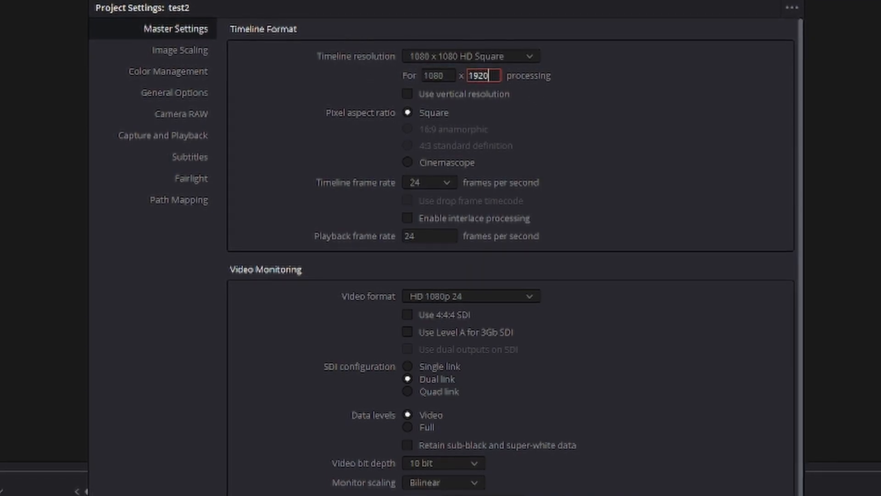
Set the timeline frame rate to 60 frames per second and save the project settings
left_click(448, 184)
scroll(427, 328, "down", 1)
left_click(427, 338)
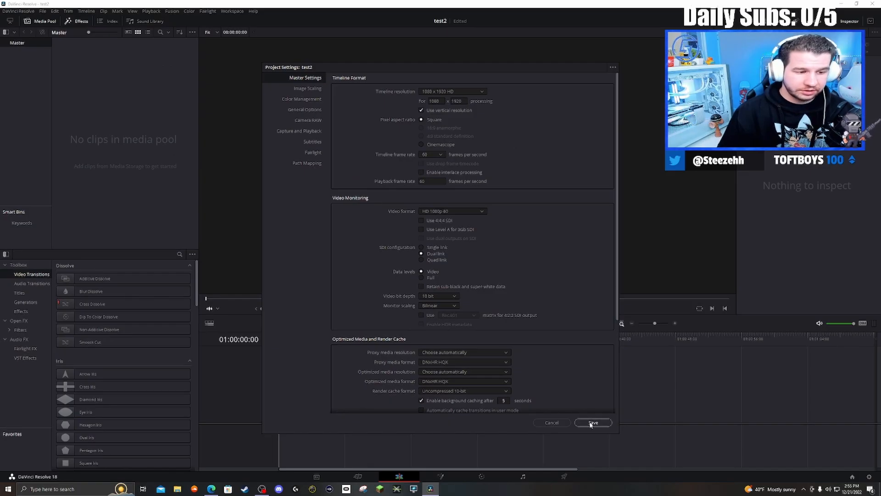
left_click(590, 421)
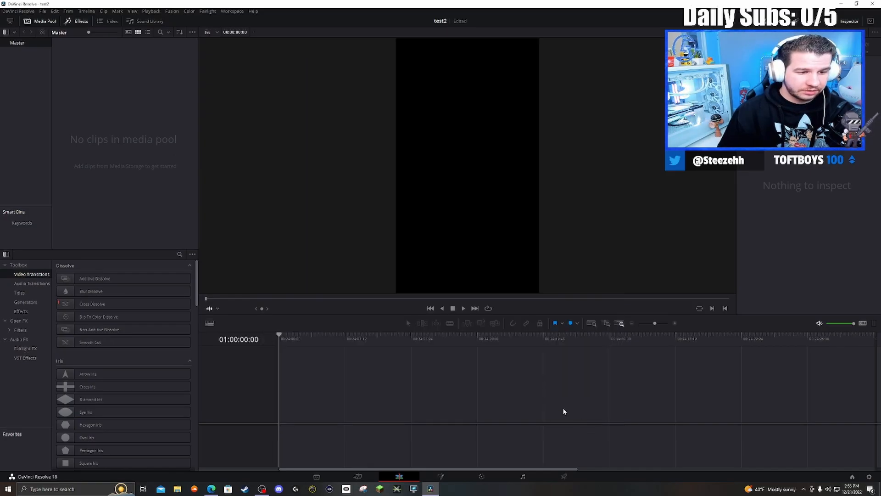
Return to the Edit page and place the gameplay video file at the start of the empty timeline
left_click(363, 477)
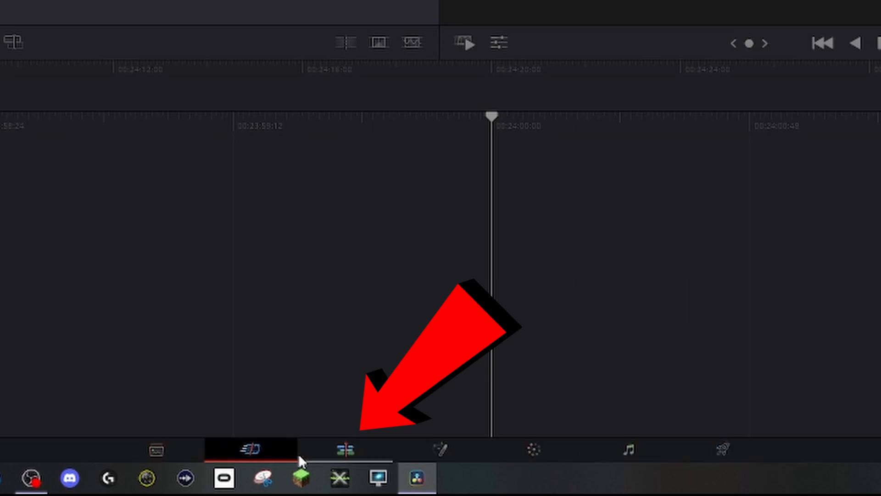
left_click(339, 453)
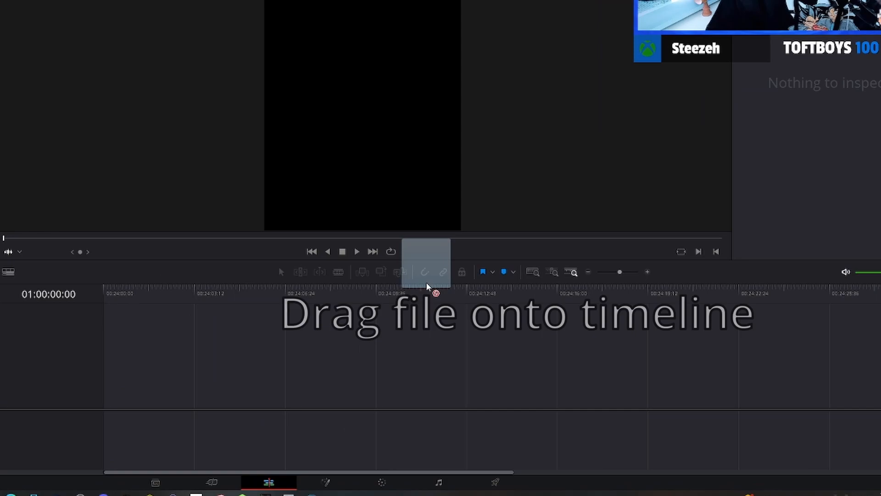
left_click_drag(514, 315, 276, 397)
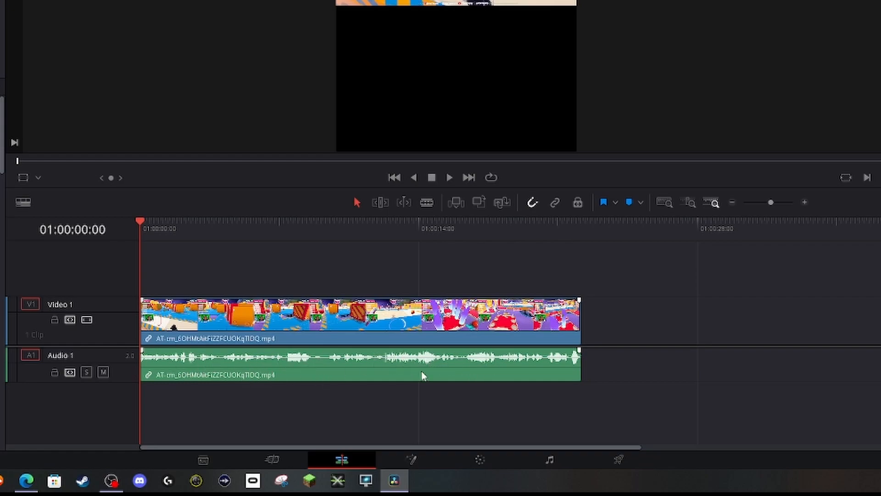
Duplicate the Video 1 clip onto a new Video 2 track directly above it
left_click(221, 324)
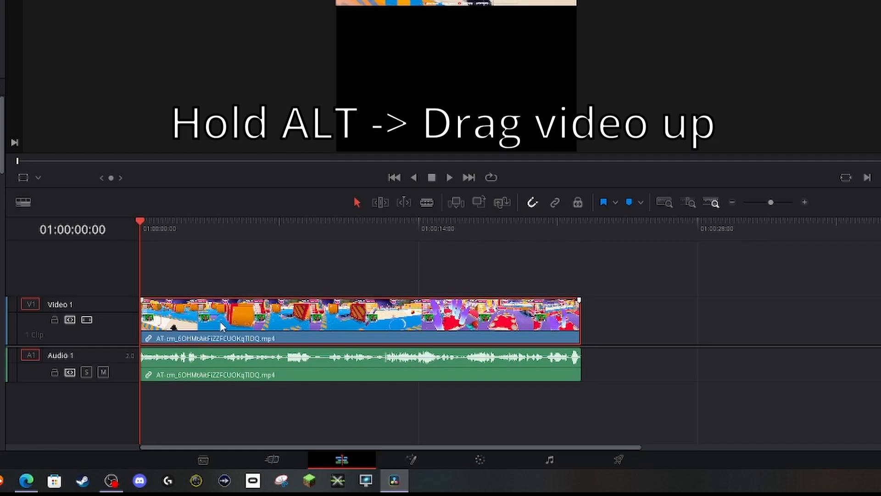
left_click_drag(221, 324, 219, 276)
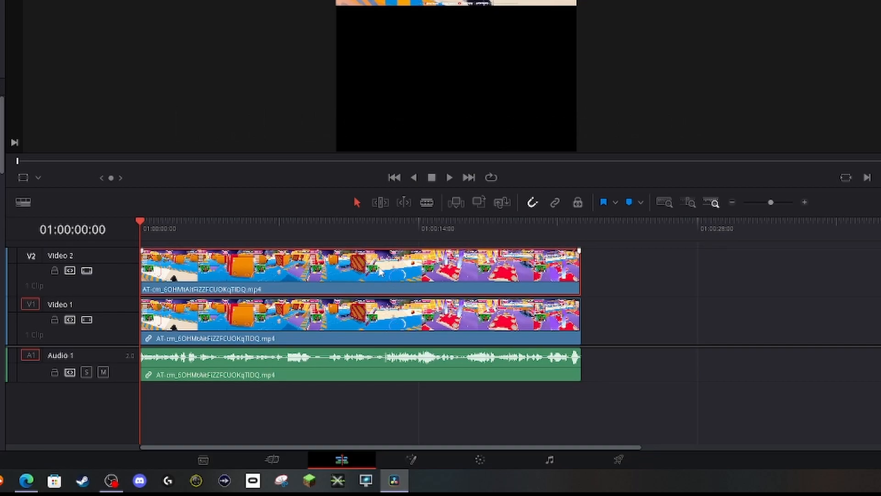
left_click(375, 320)
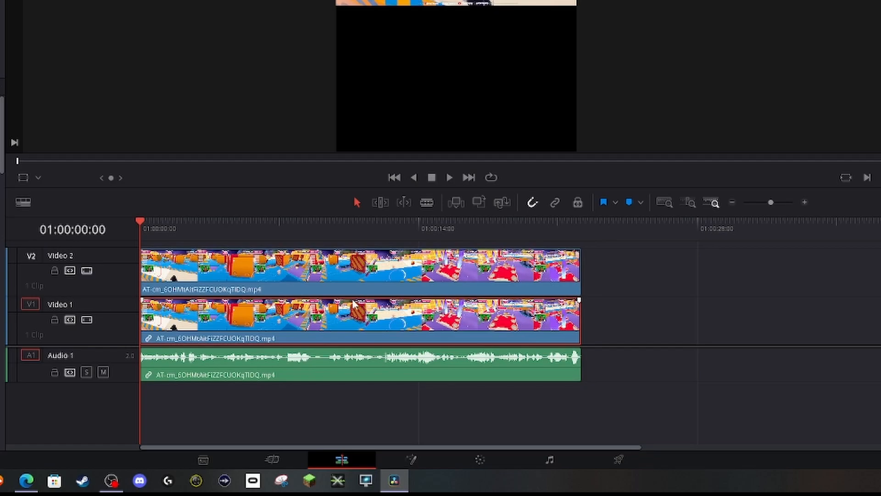
Open the Video 2 clip in Fusion and add a rectangle mask to it
left_click(336, 276)
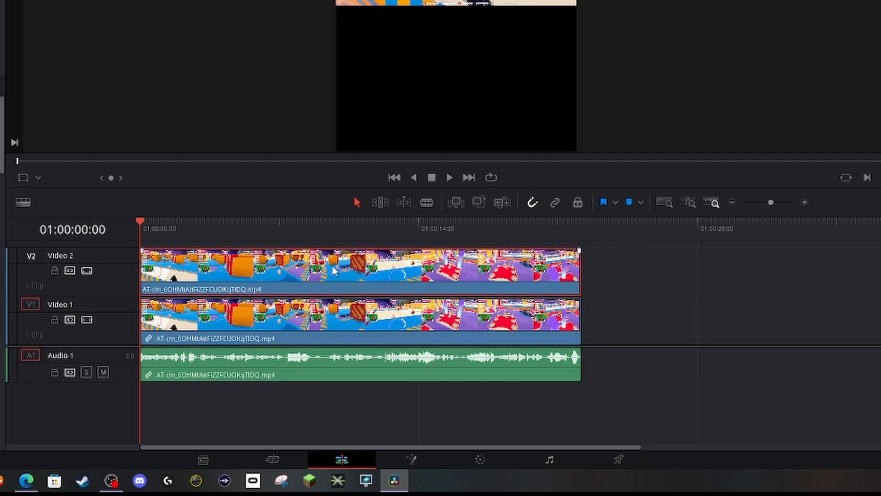
left_click(412, 460)
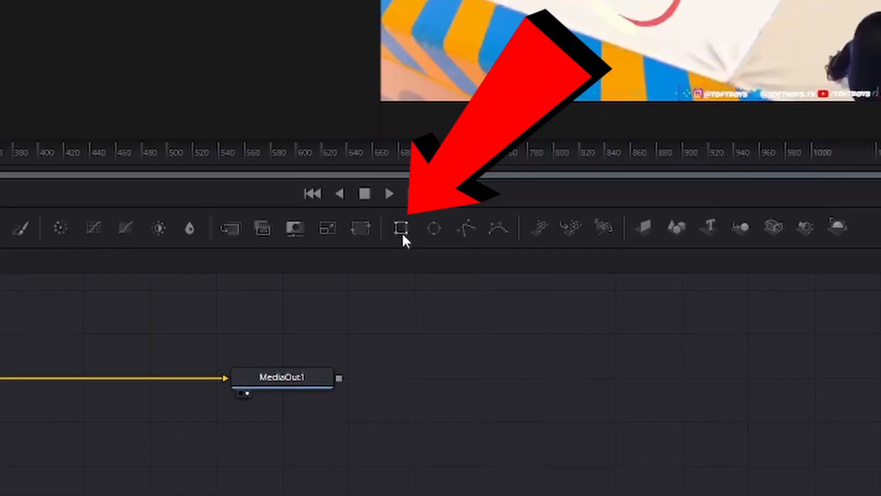
left_click(401, 228)
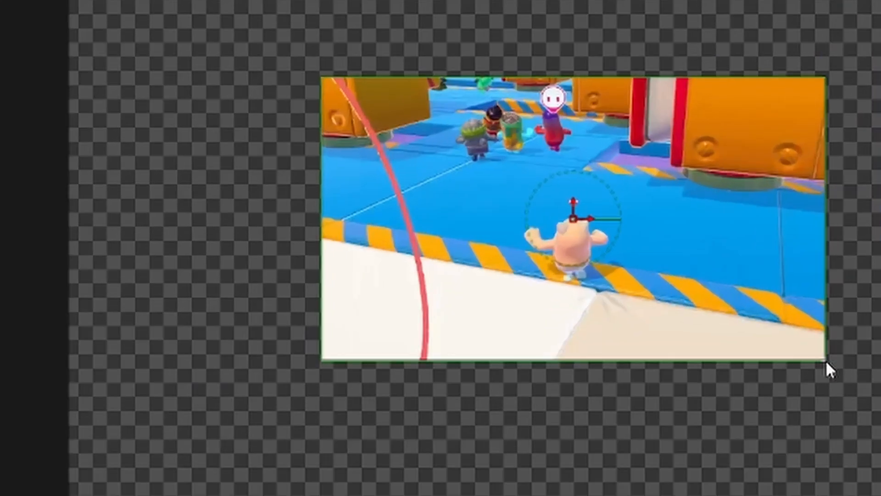
Shrink the rectangle mask, move it over the streamer's facecam and fit its edges to the facecam frame
left_click_drag(825, 360, 701, 298)
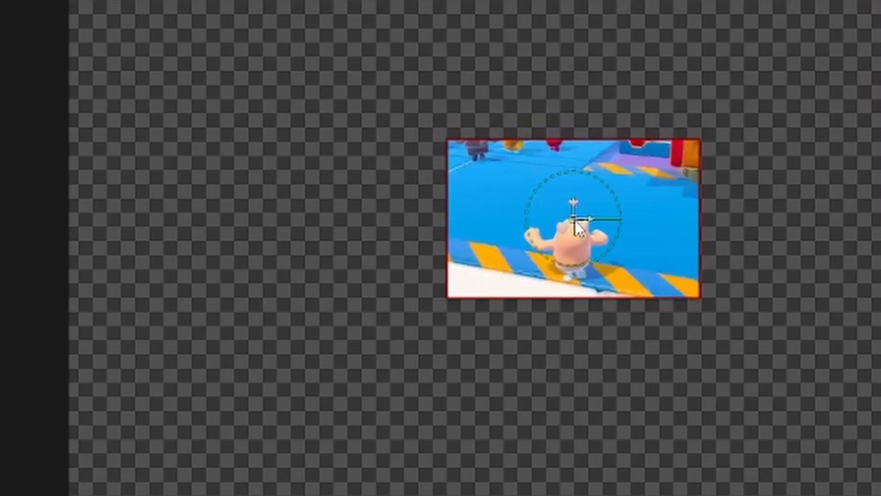
left_click_drag(574, 222, 196, 271)
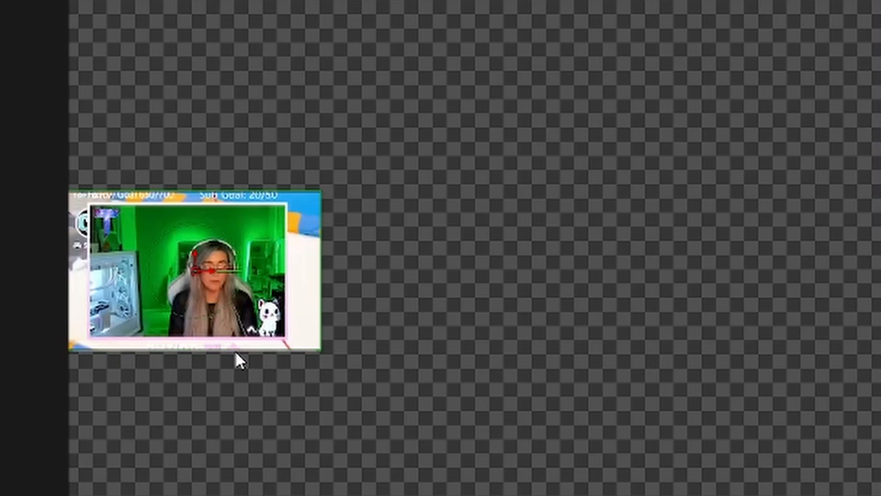
left_click_drag(235, 350, 241, 337)
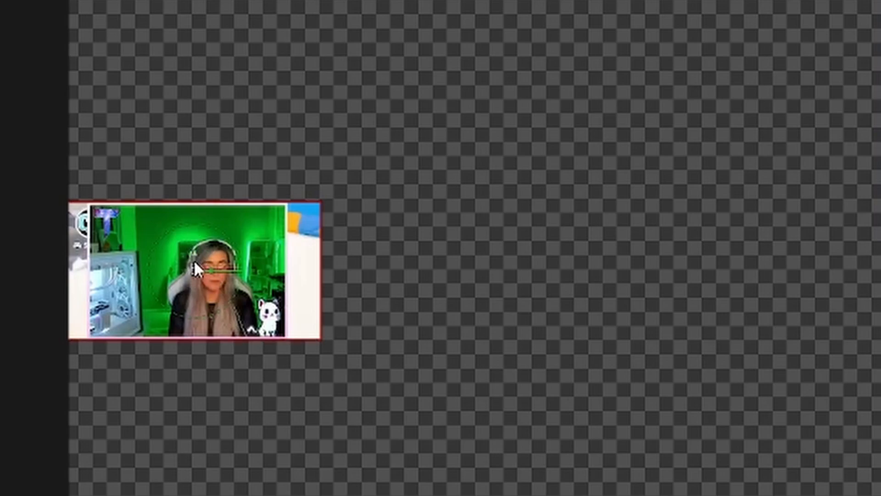
left_click_drag(323, 279, 289, 282)
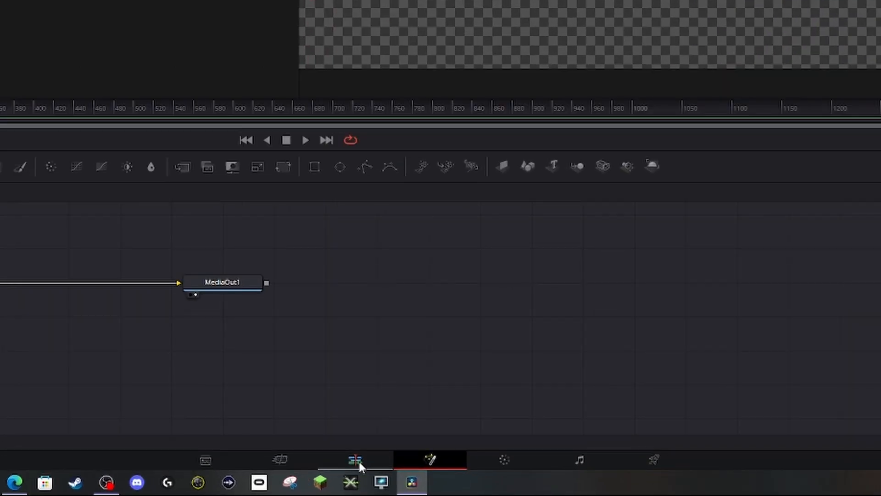
Back on the Edit page, enable the Transform overlay and move the masked facecam into the upper black area of the frame
left_click(356, 460)
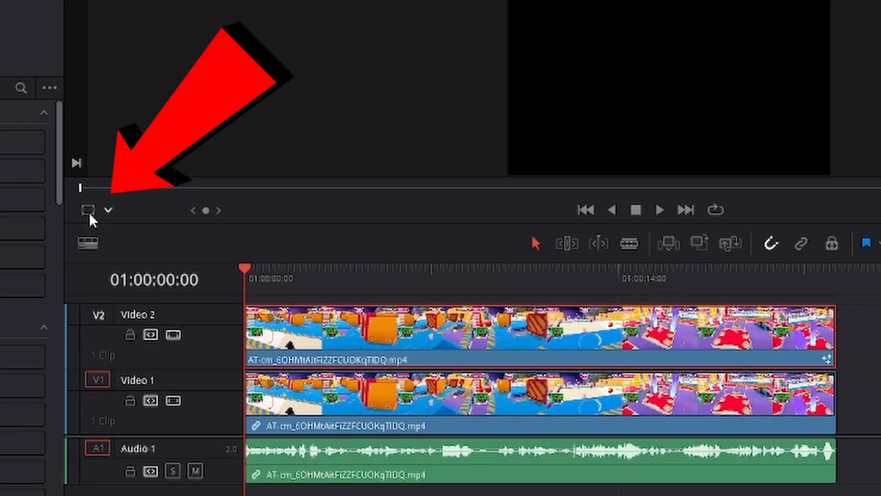
left_click(105, 212)
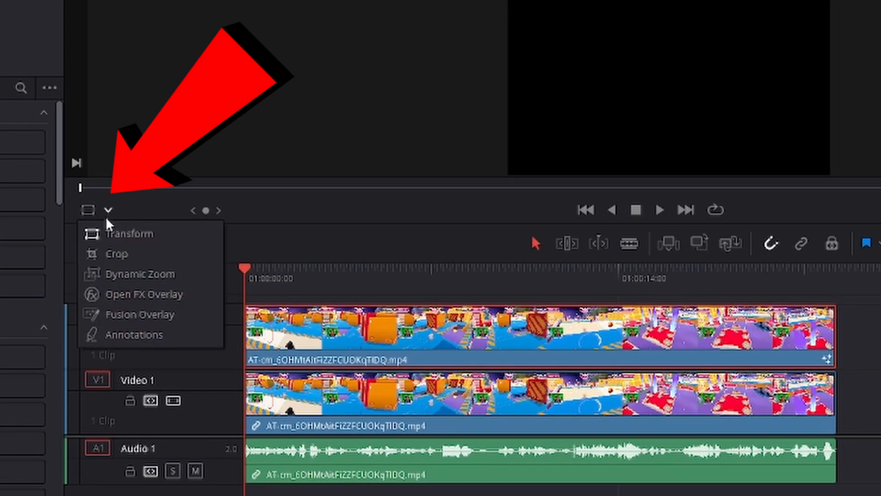
left_click(141, 238)
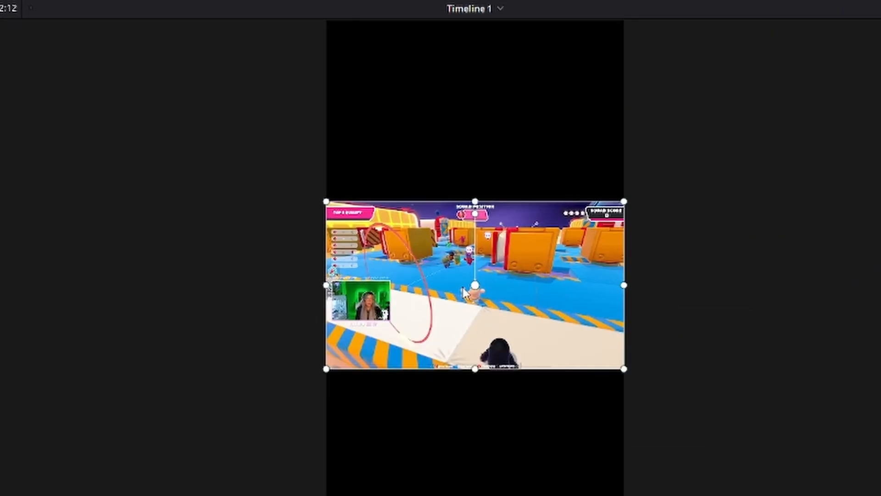
left_click_drag(462, 166, 509, 79)
left_click_drag(564, 110, 599, 99)
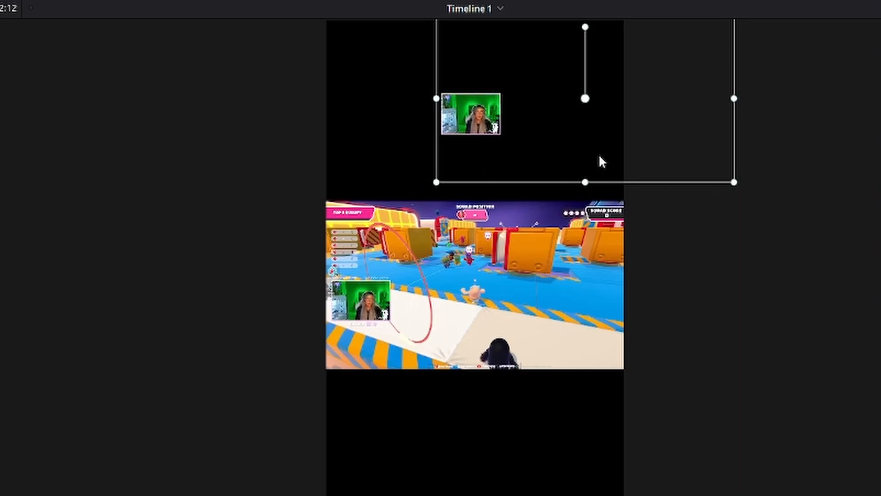
Enlarge and align the facecam so it spans the full frame width along the upper edge of the vertical frame
left_click_drag(735, 186, 879, 401)
left_click_drag(288, 161, 599, 137)
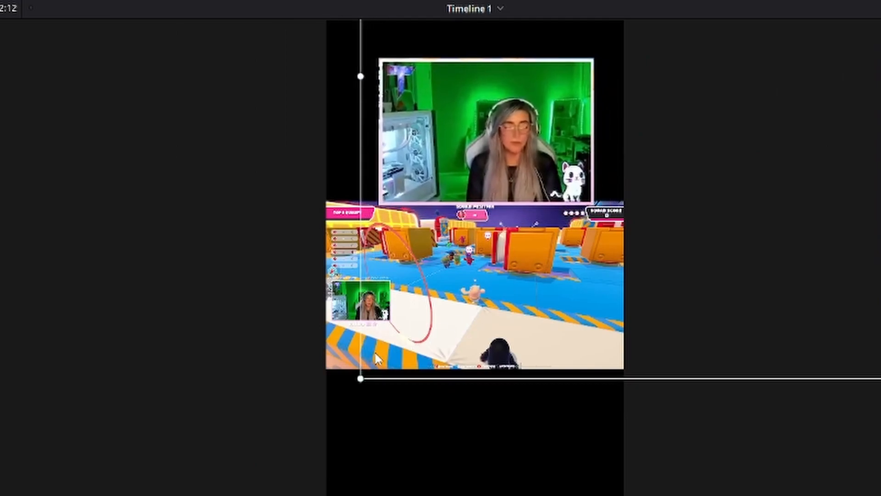
left_click_drag(361, 379, 155, 493)
left_click_drag(388, 354, 555, 336)
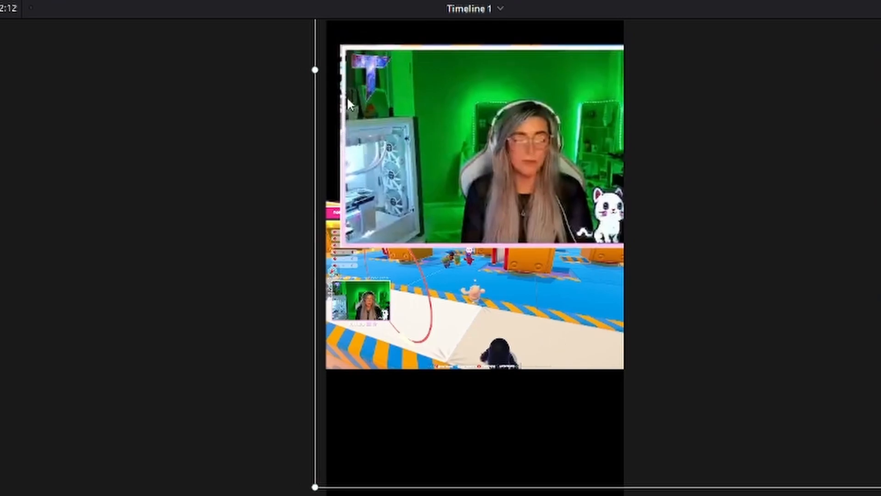
left_click_drag(550, 146, 536, 121)
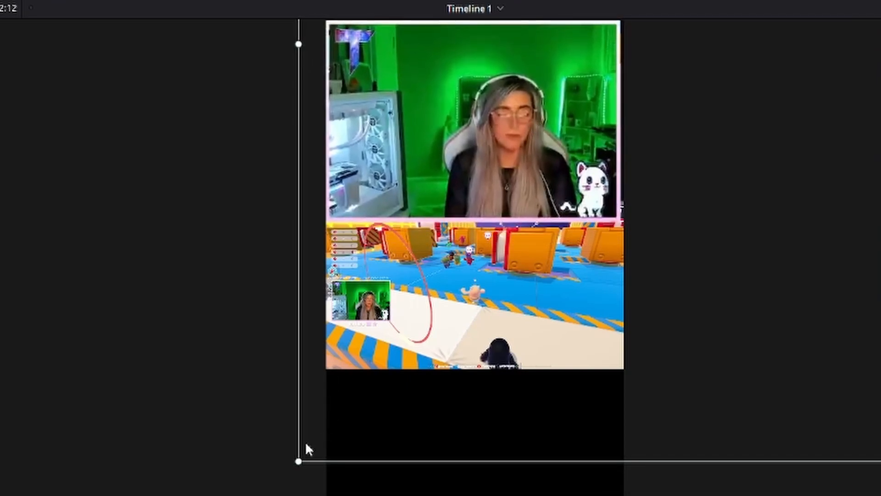
left_click_drag(298, 460, 297, 462)
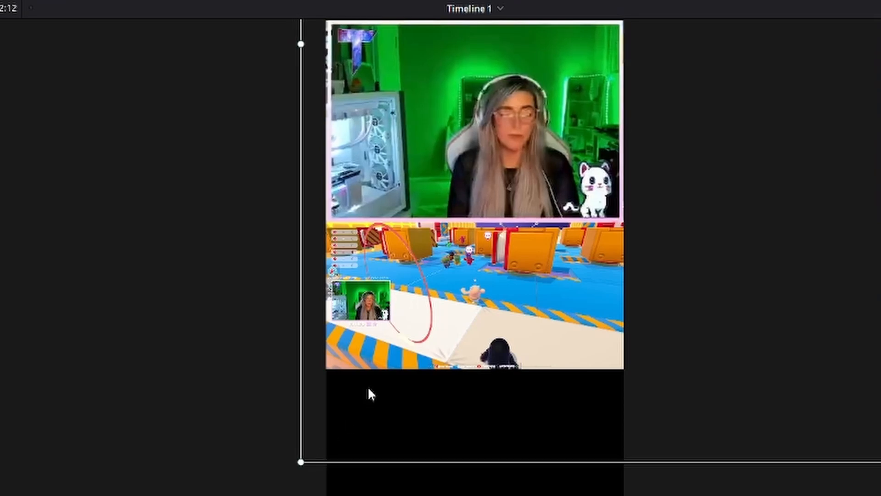
left_click_drag(297, 462, 298, 463)
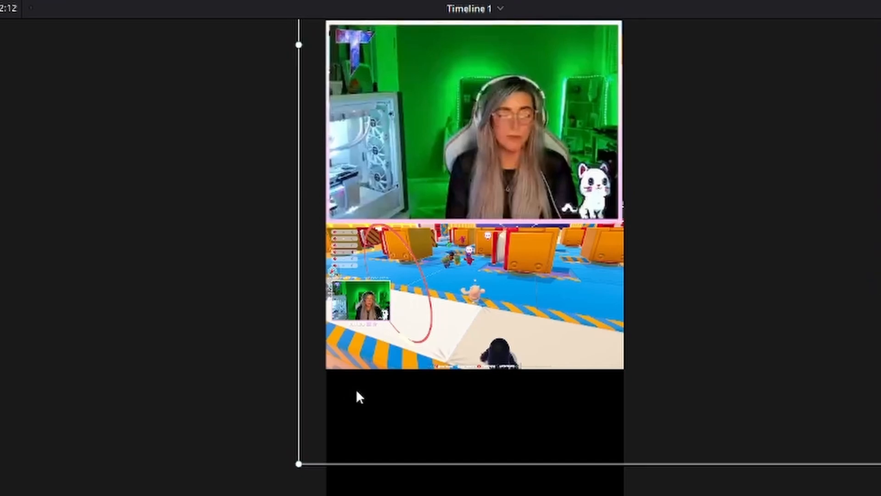
left_click_drag(297, 462, 296, 464)
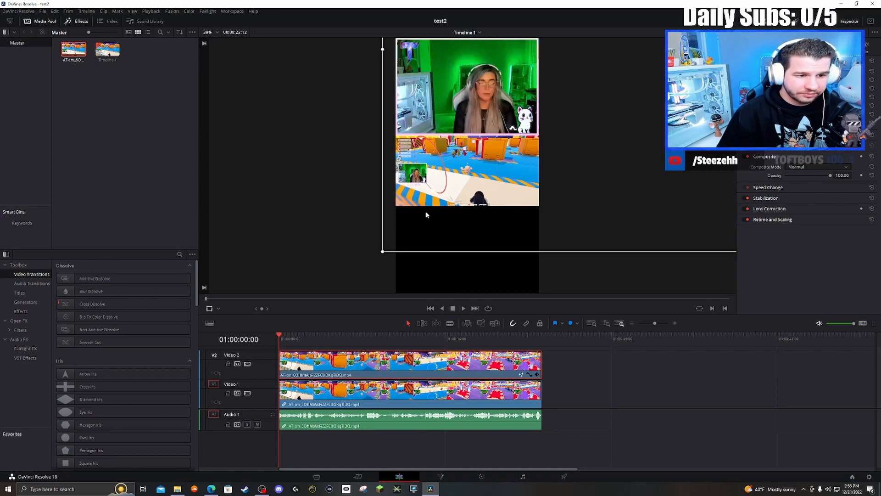
Scale up the Video 1 gameplay clip and position it to fill the frame area beneath the facecam
left_click(428, 396)
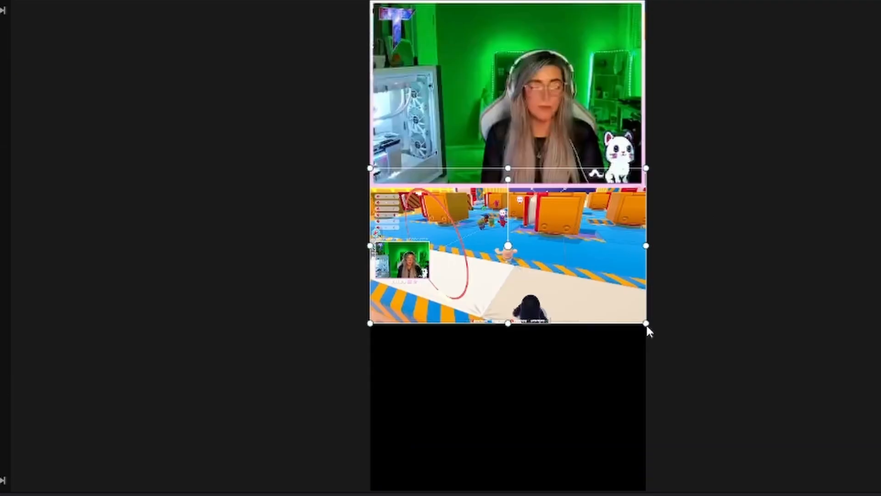
left_click_drag(647, 326, 798, 449)
left_click_drag(589, 331, 582, 412)
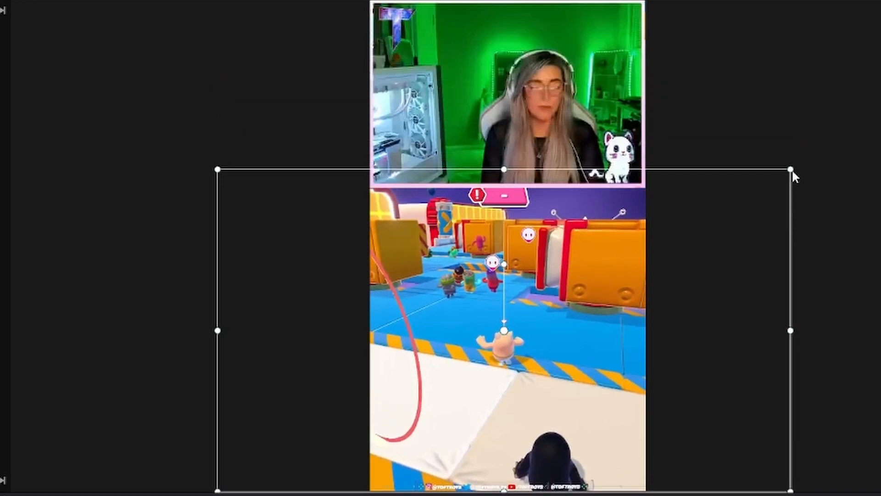
left_click_drag(792, 172, 773, 180)
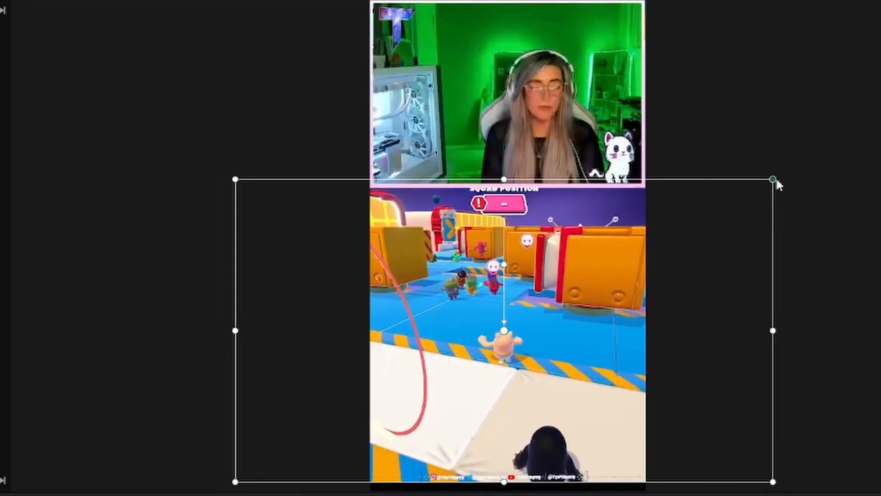
left_click_drag(714, 261, 712, 268)
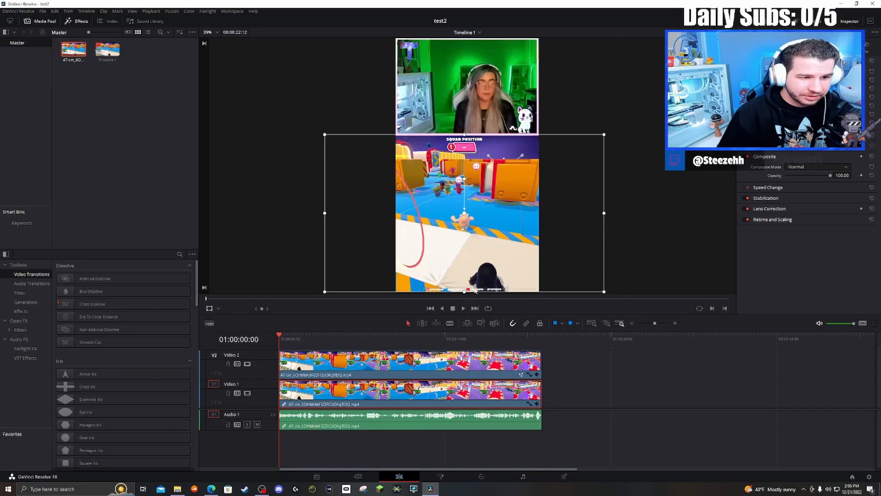
left_click(346, 371)
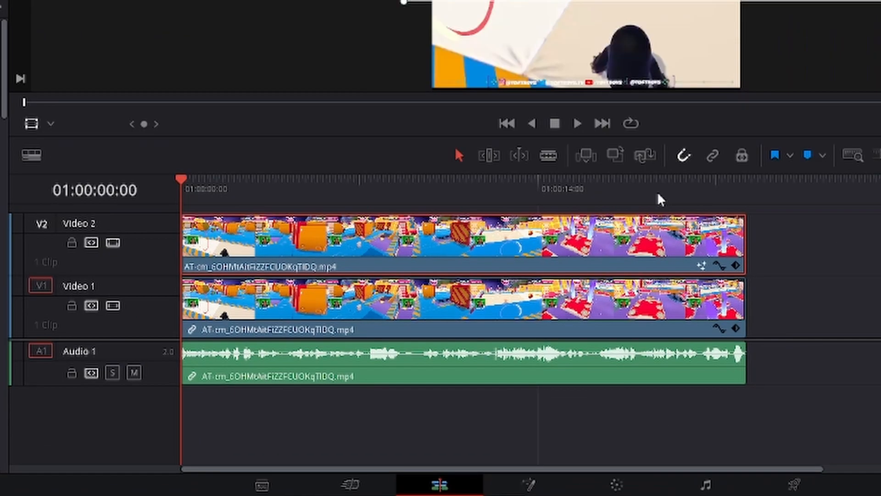
Try splitting every track at 01:00:20:11 and deleting the section after the cut, and undo both edits
left_click(515, 340)
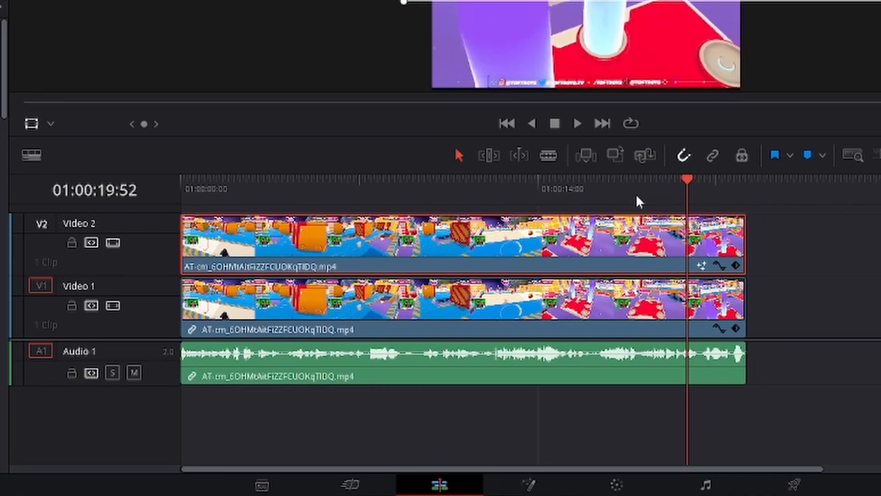
left_click_drag(656, 188, 696, 186)
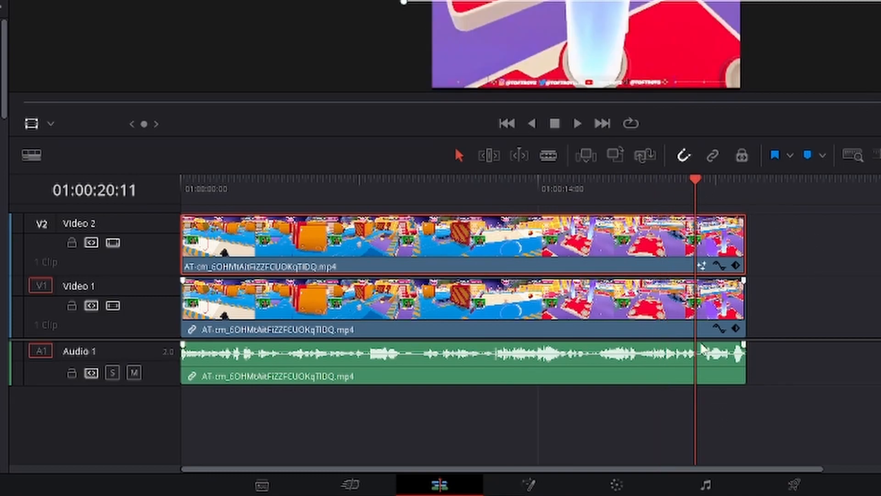
left_click(751, 327)
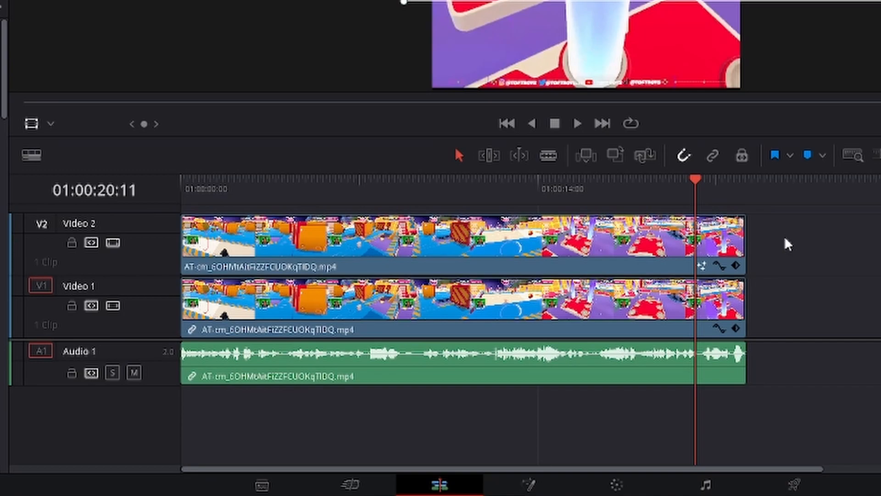
key("ctrl+b")
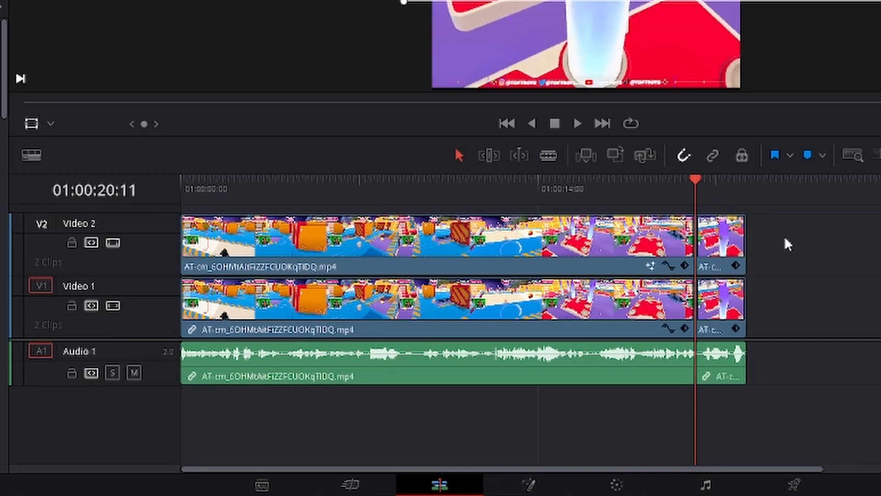
left_click_drag(750, 387, 697, 214)
key("Delete")
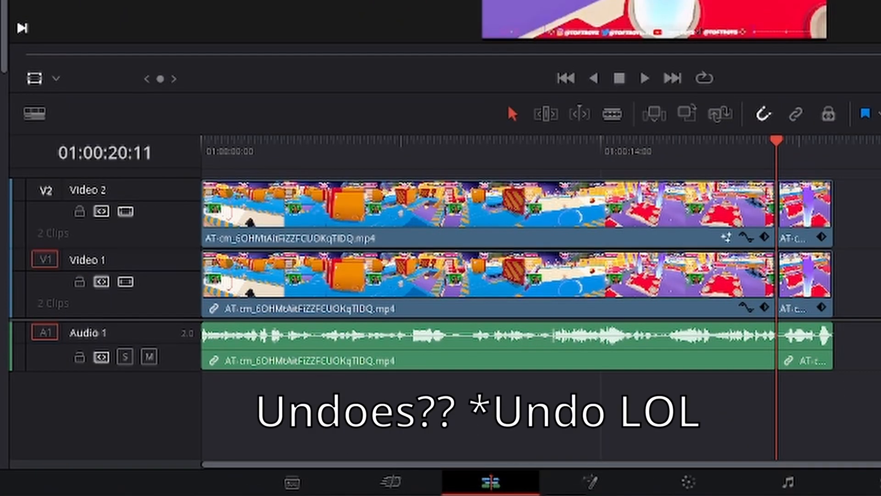
key("ctrl+z")
key("Home")
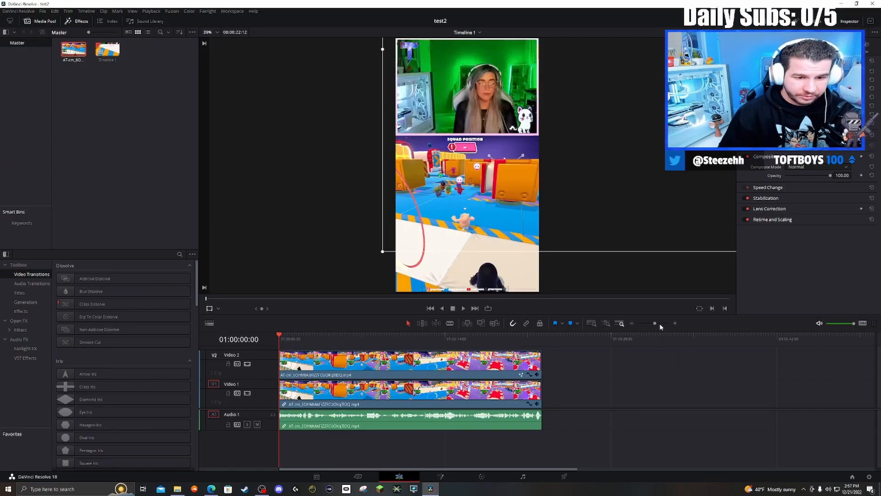
Enlarge the timeline area and place a Text title on a new track above Video 2 near the timeline's start
left_click(660, 323)
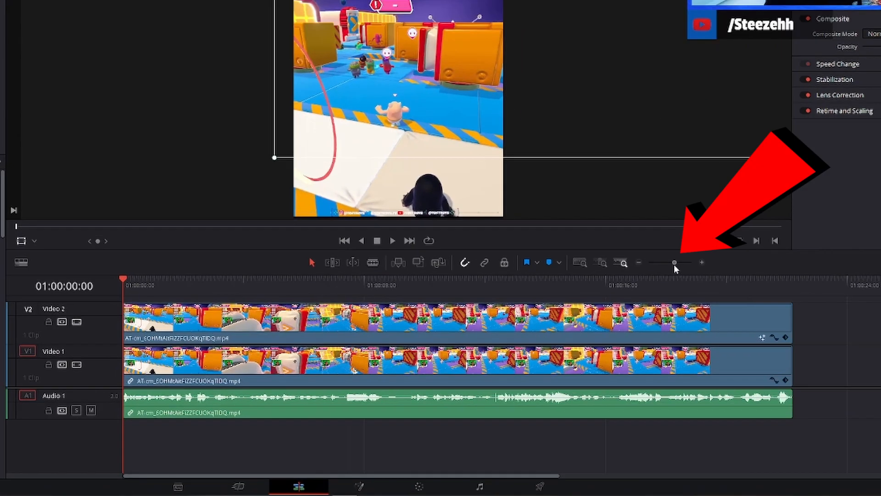
left_click_drag(674, 264, 679, 263)
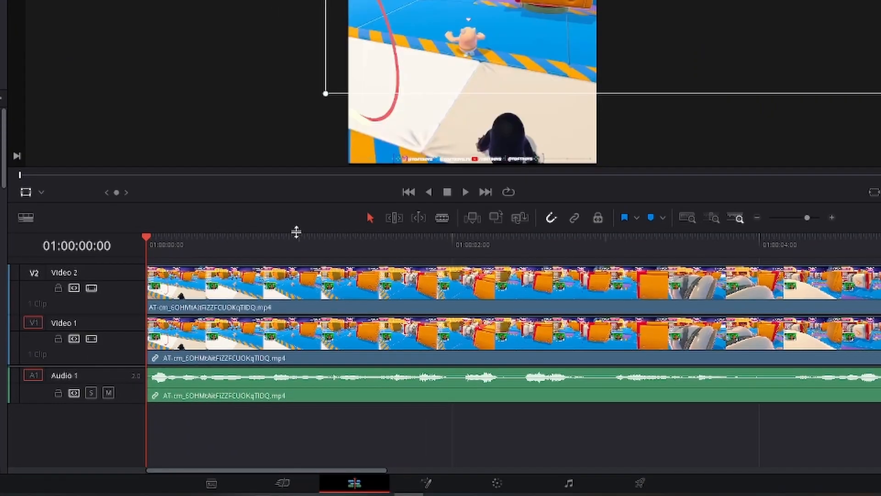
left_click_drag(296, 232, 312, 73)
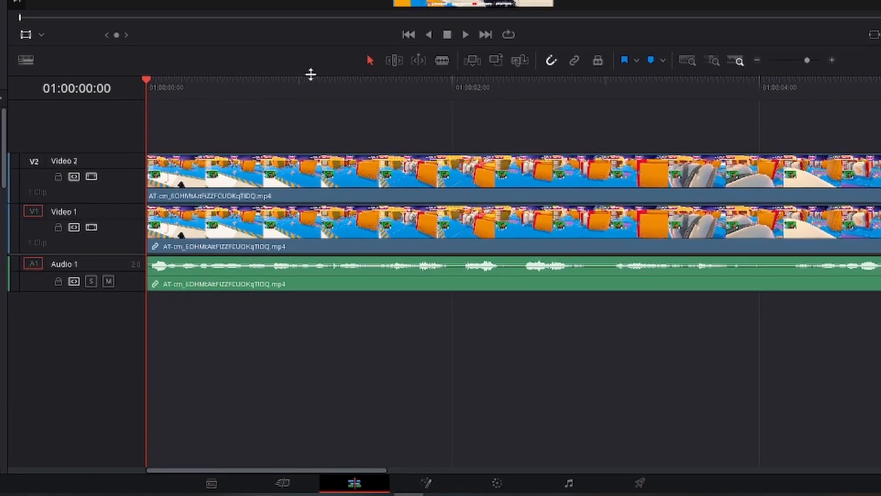
left_click_drag(106, 252, 110, 334)
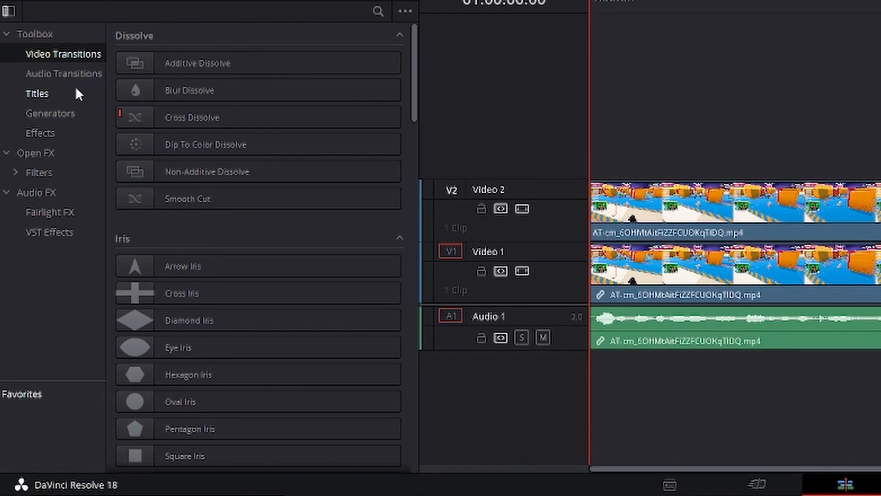
left_click(44, 94)
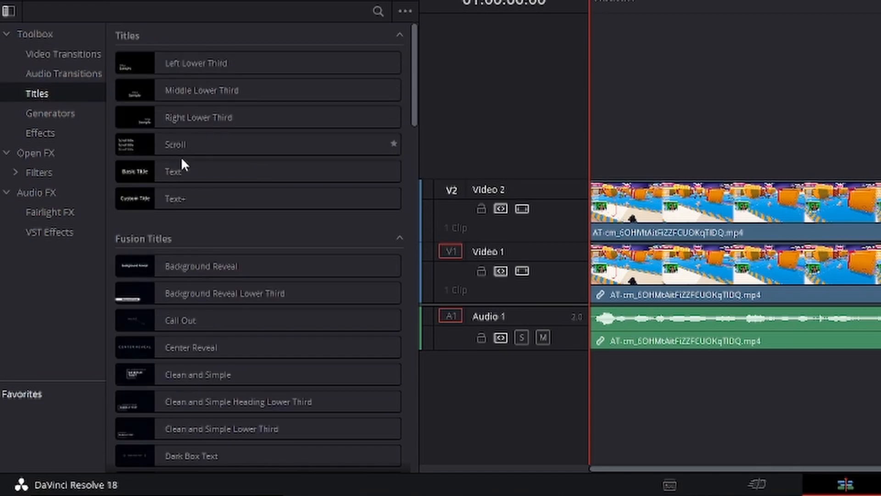
left_click(136, 183)
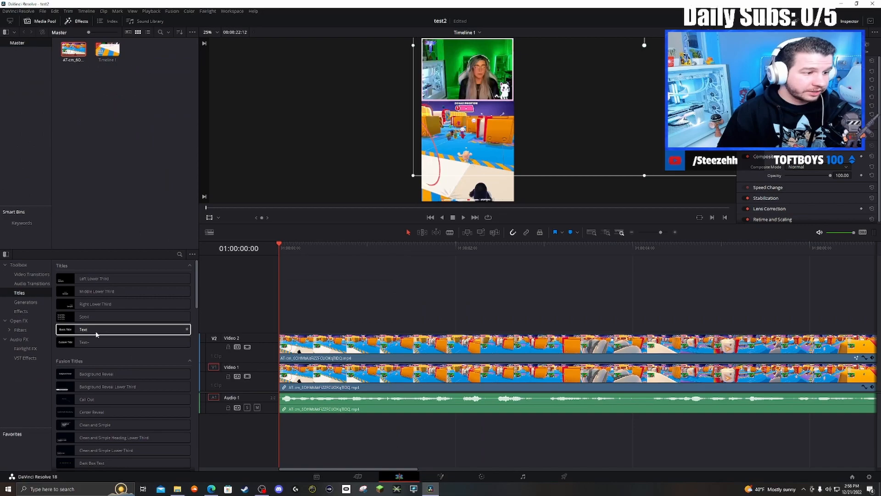
left_click_drag(178, 173, 784, 142)
left_click_drag(374, 316, 300, 315)
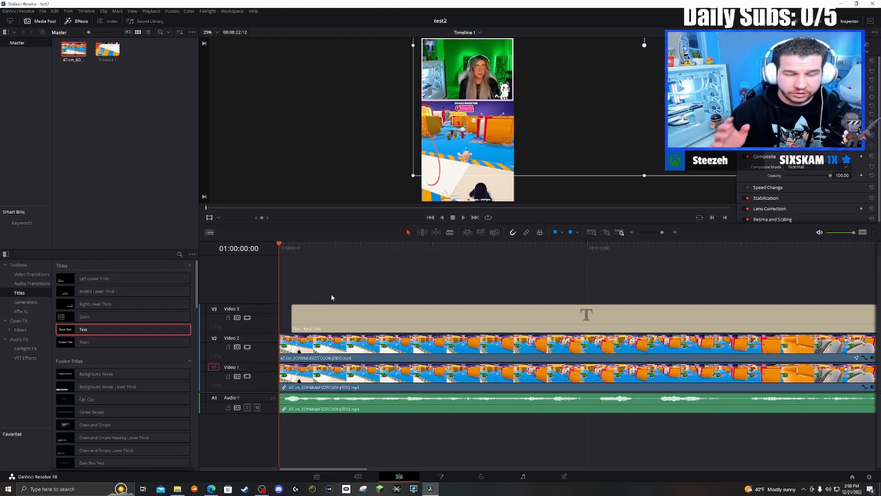
Play the opening to locate the first spoken word and align the start of the title clip to 01:00:00:02
key("space")
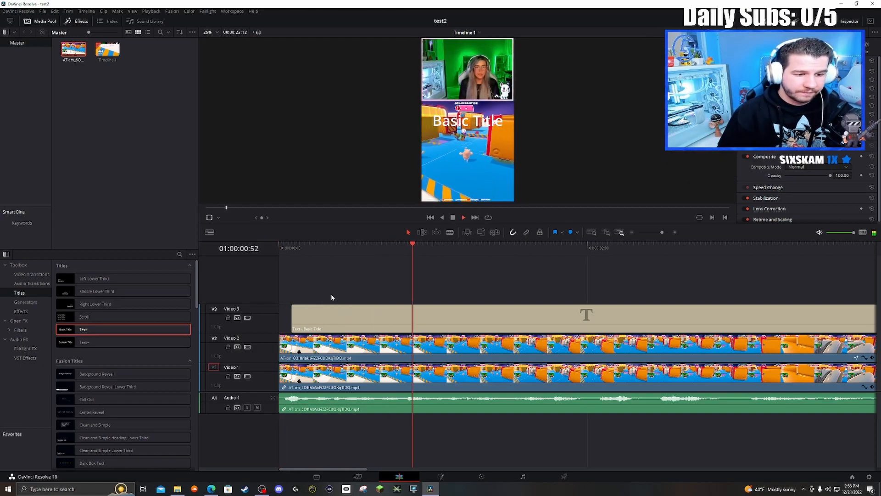
key("space")
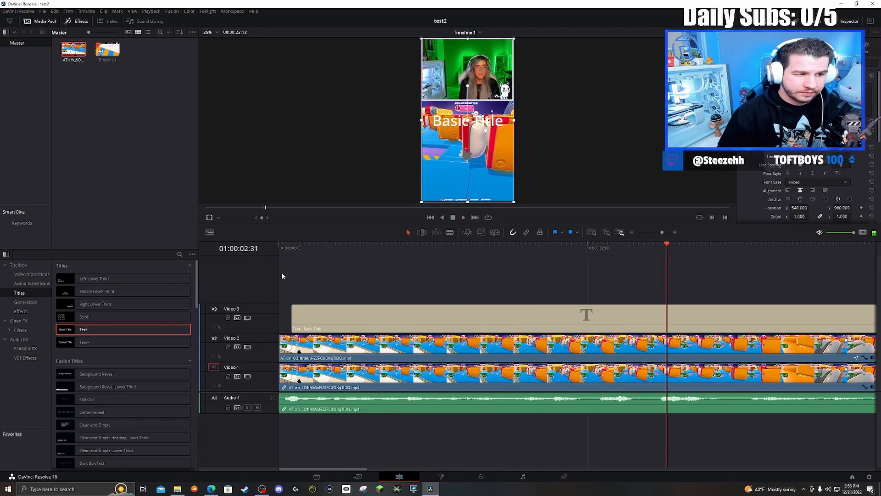
left_click_drag(287, 248, 281, 254)
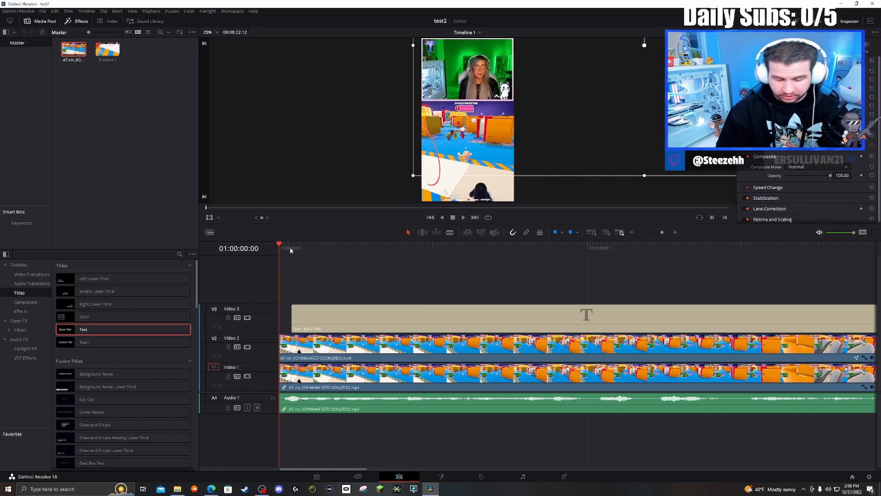
key("space")
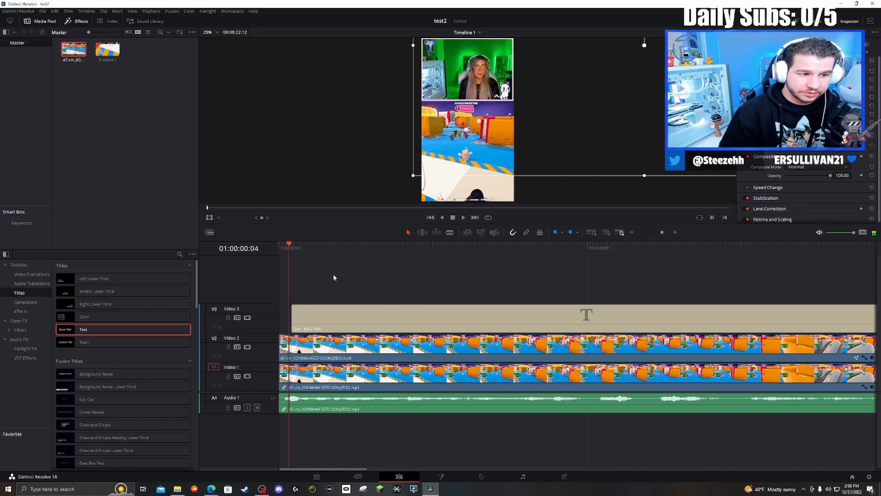
key("Left")
key("Left")
key("Left")
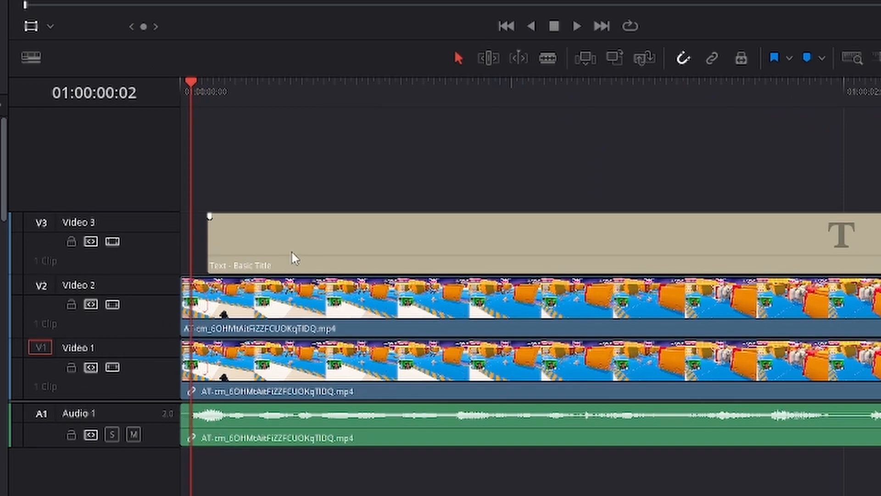
left_click_drag(292, 253, 282, 253)
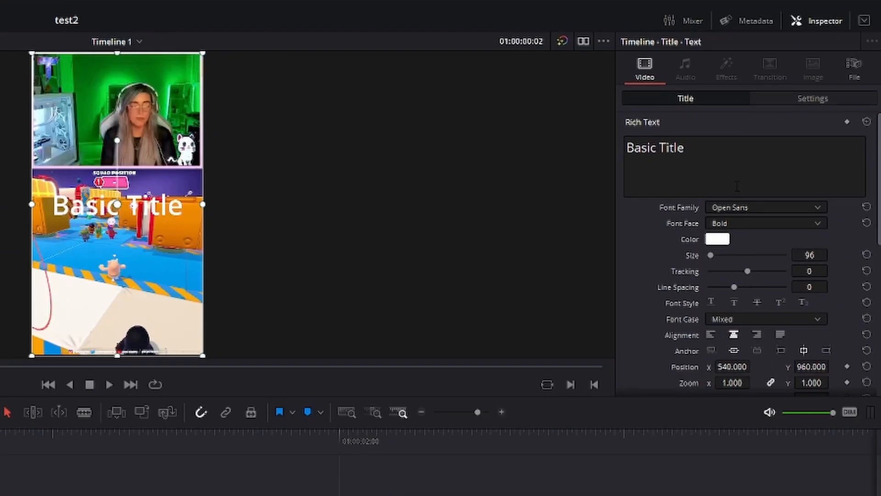
Clear the title's default text, listen to the opening again and enter "Gotta" as the caption
left_click(793, 96)
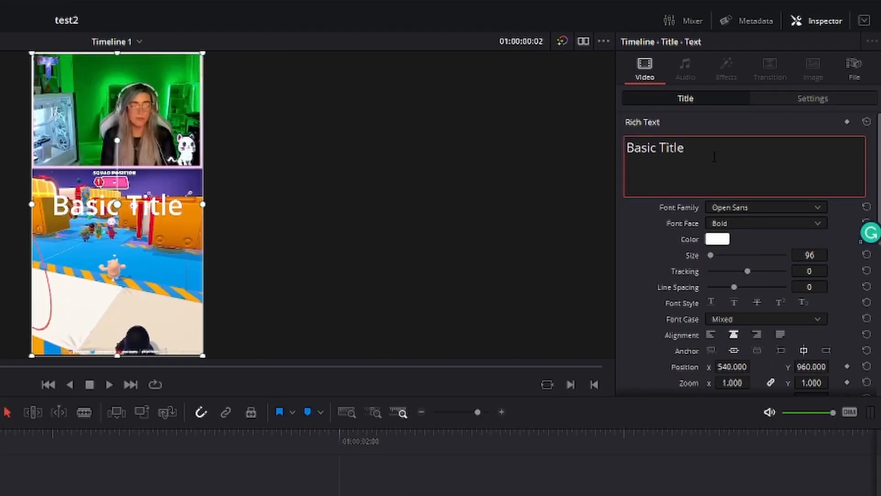
key("ctrl+a")
key("BackSpace")
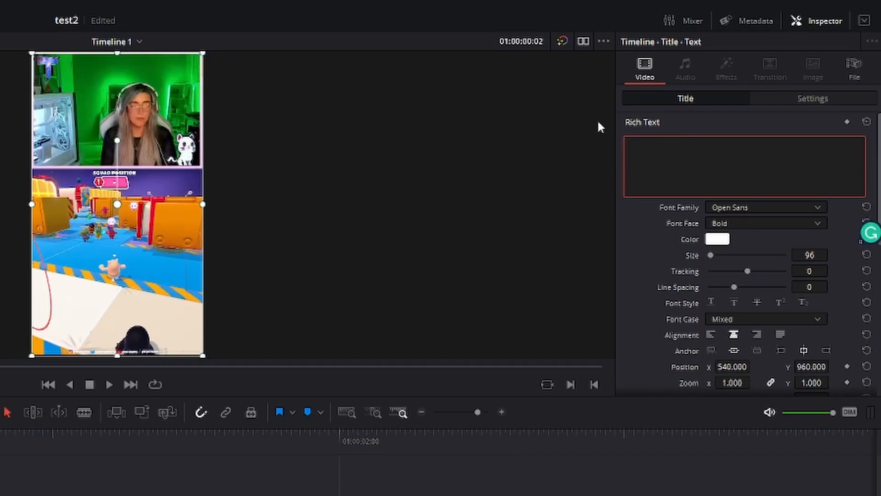
key("space")
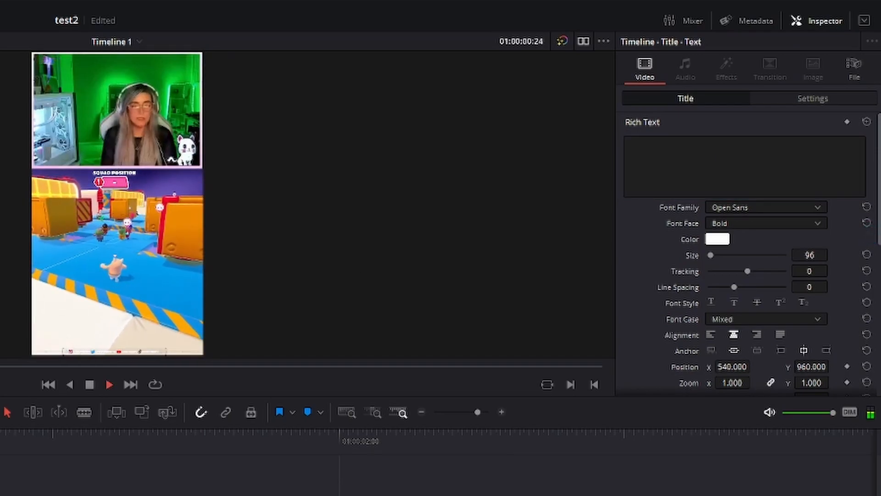
key("space")
left_click(721, 139)
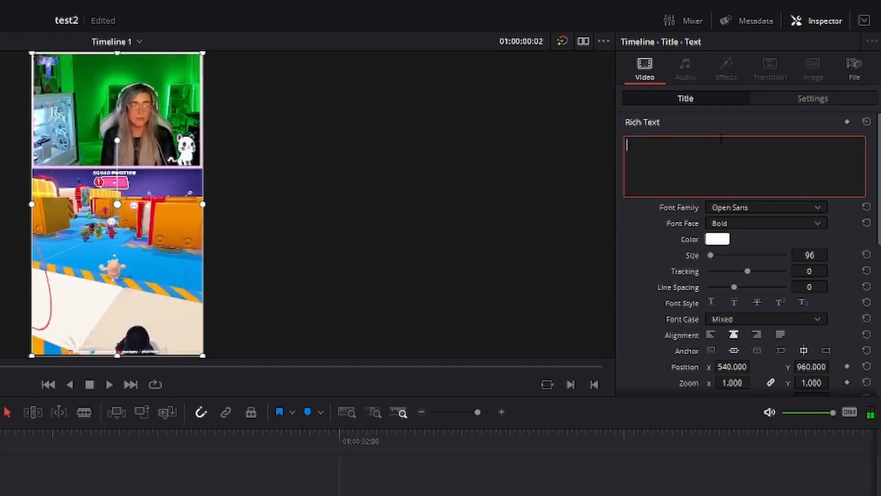
type("Gotta")
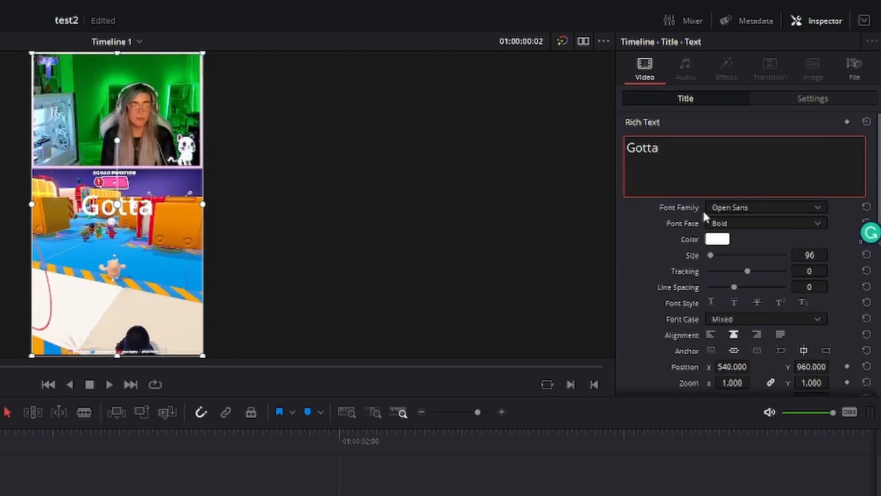
Set the caption's font family to Komika Axis
left_click(796, 209)
scroll(762, 308, "up", 10)
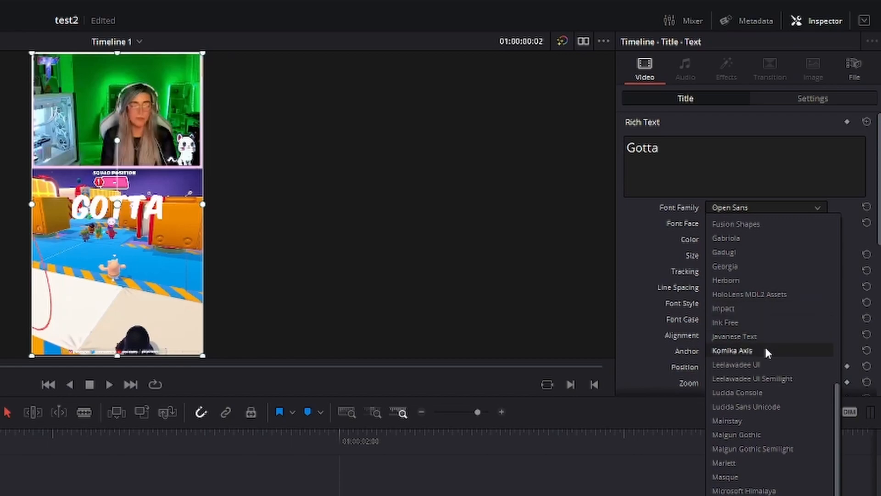
left_click(763, 351)
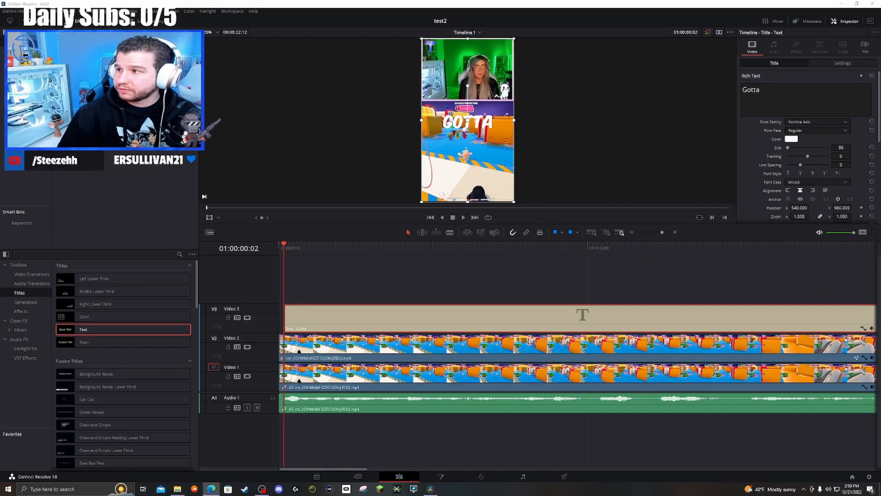
Switch to the web browser, go to dafont.com and search the site for "komika"
left_click_drag(880, 206, 390, 1)
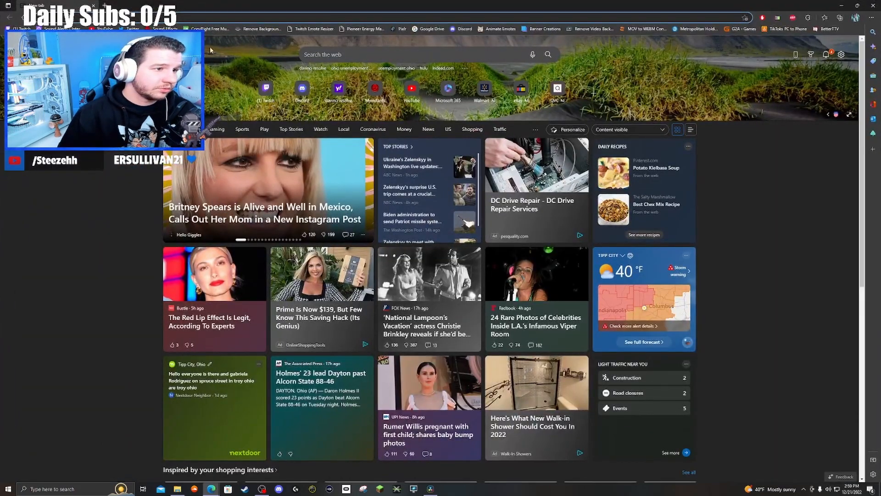
left_click(189, 15)
type("dafont.com")
key("Return")
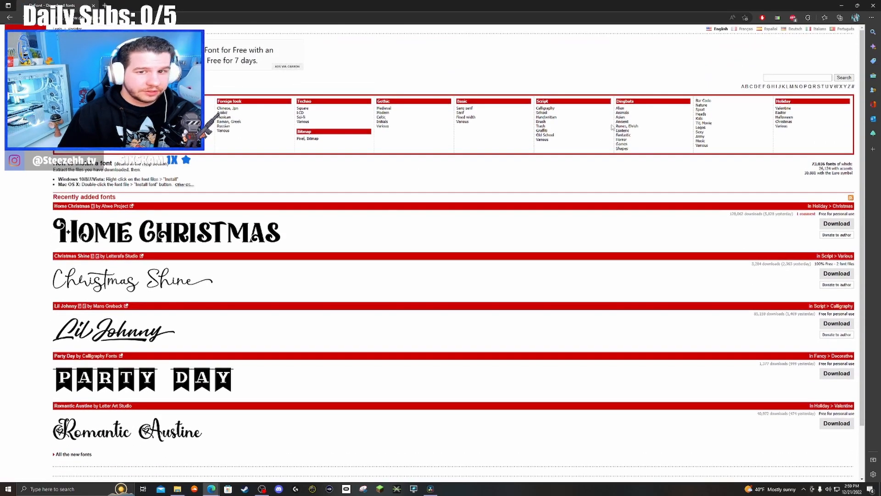
left_click(799, 78)
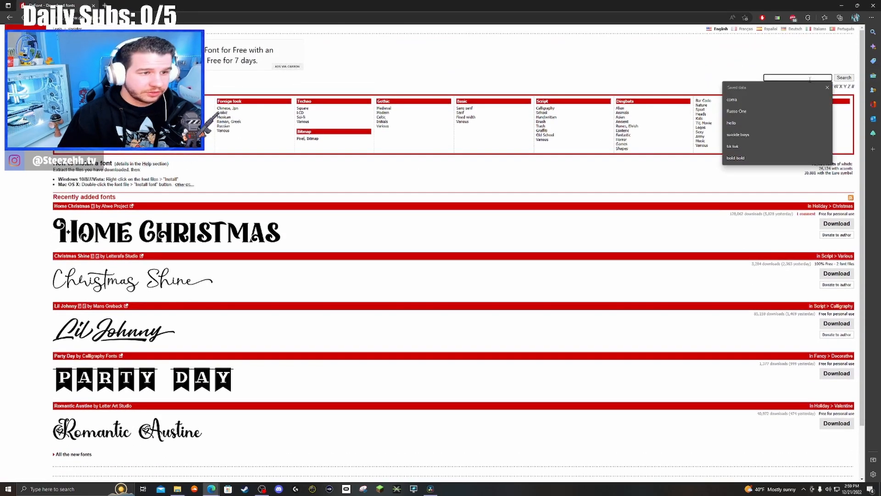
type("komika")
key("Return")
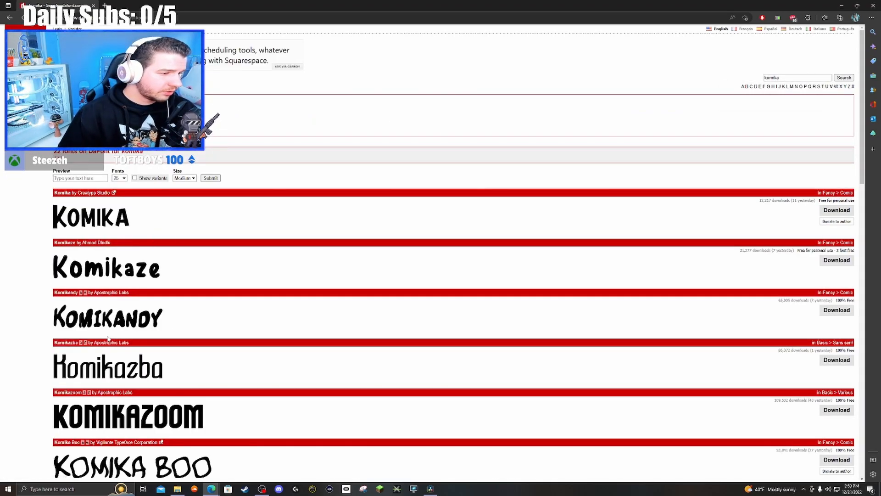
Download the Komika Axis font from the search results
scroll(105, 341, "down", 4)
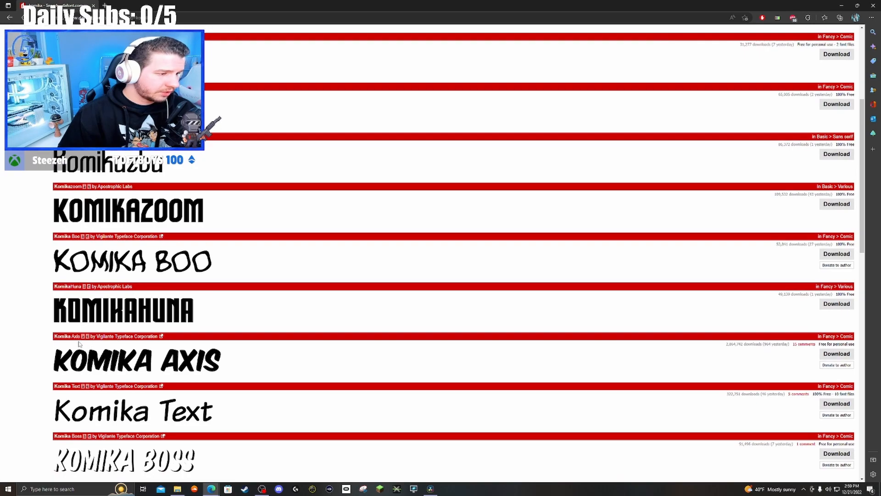
scroll(79, 343, "down", 1)
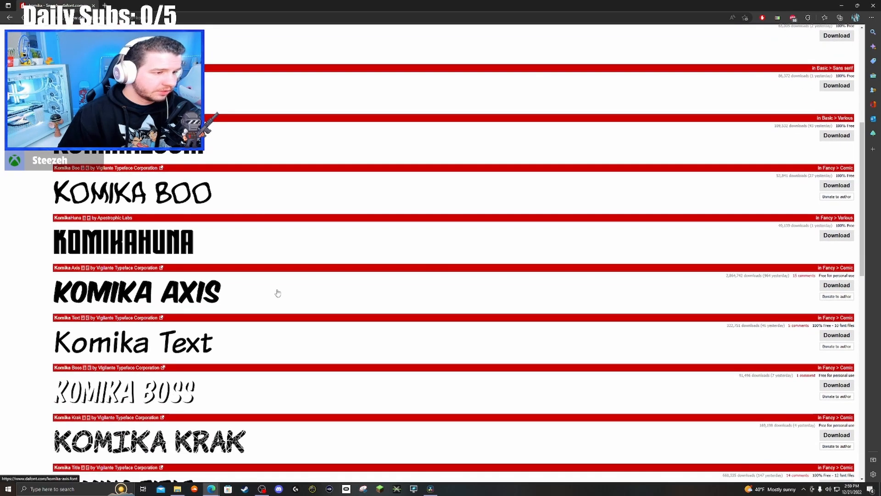
left_click(840, 286)
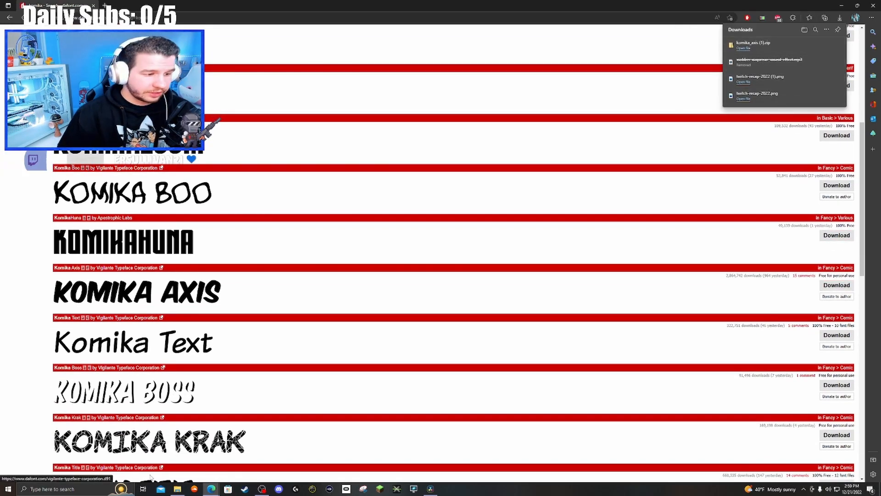
Extract komika_axis (1).zip from the Downloads folder into its own komika_axis (1) folder using WinRAR
left_click(177, 489)
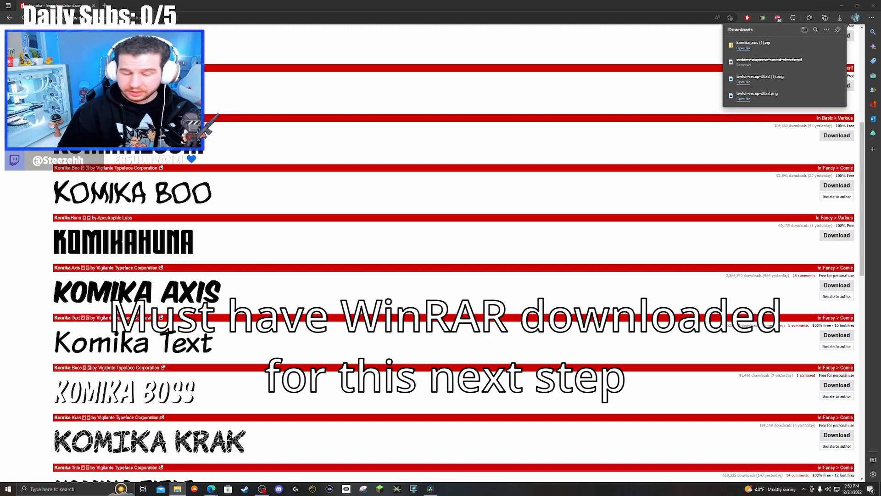
left_click(394, 153)
right_click(464, 139)
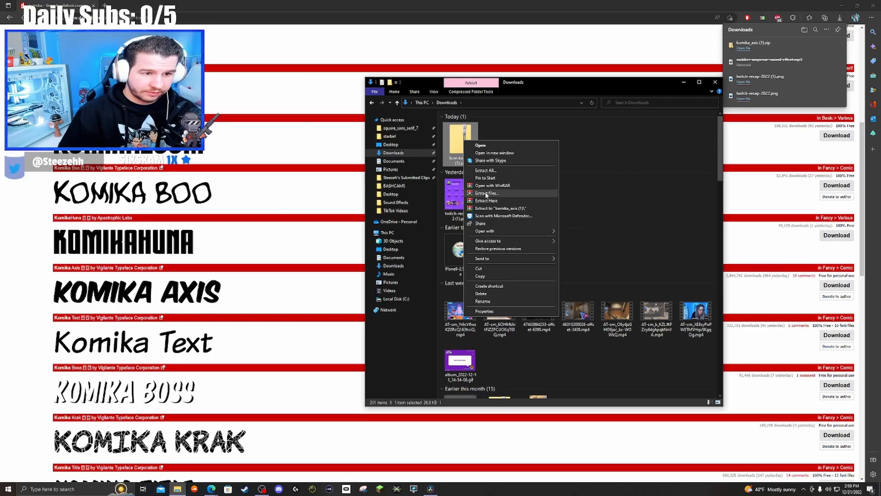
left_click(444, 180)
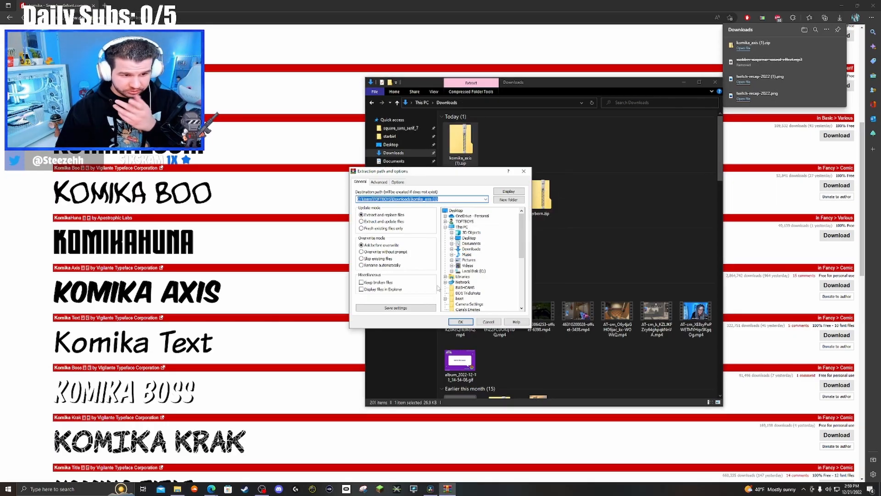
left_click(461, 321)
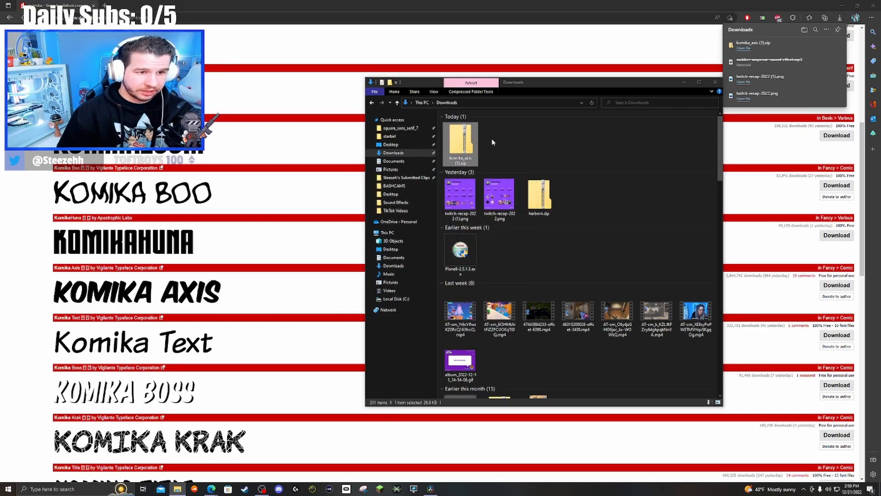
Open the extracted komika_axis (1) folder and open its Komika Axis TrueType font file
double_click(505, 142)
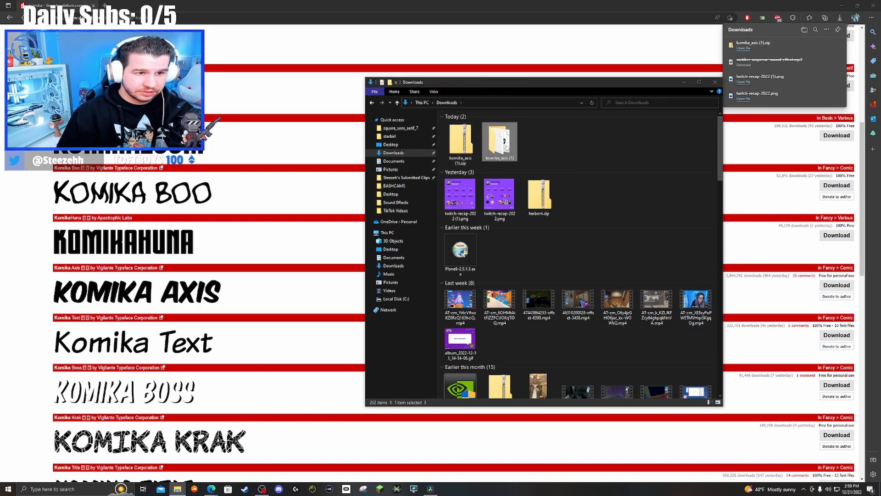
key("alt+Left")
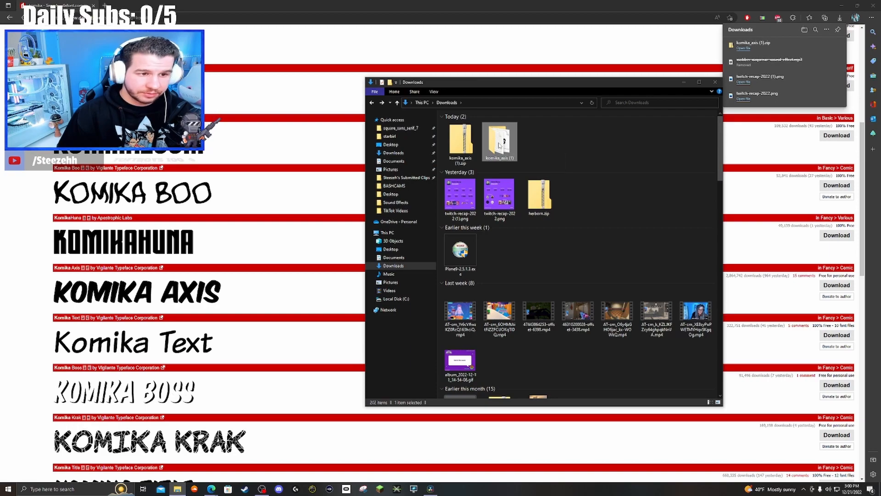
double_click(500, 148)
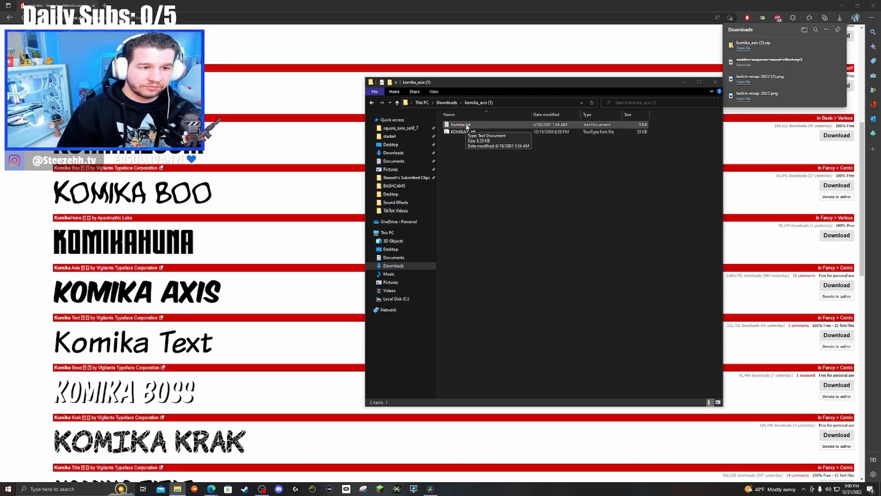
double_click(463, 132)
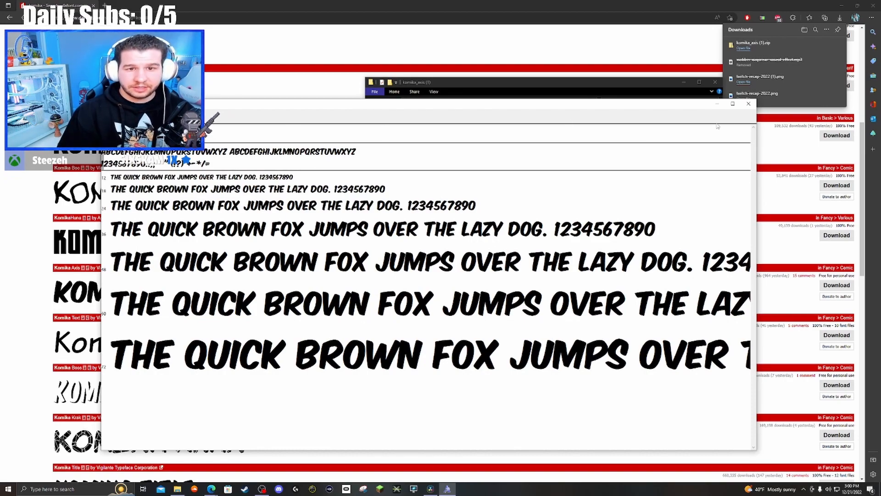
Close the font preview, the file explorer and the browser to return to DaVinci Resolve
left_click(748, 104)
left_click(714, 82)
left_click(870, 6)
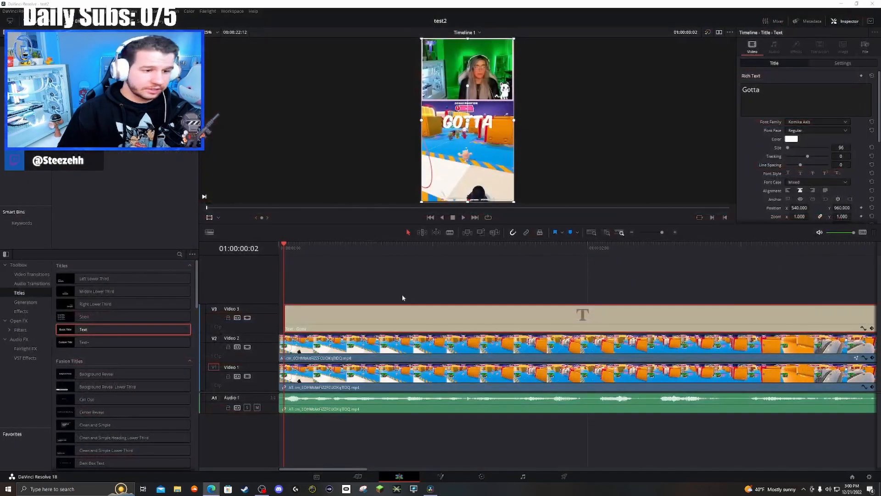
Give the "Gotta" caption a black stroke of size 7 and move it down near the bottom of the video frame
scroll(762, 157, "down", 3)
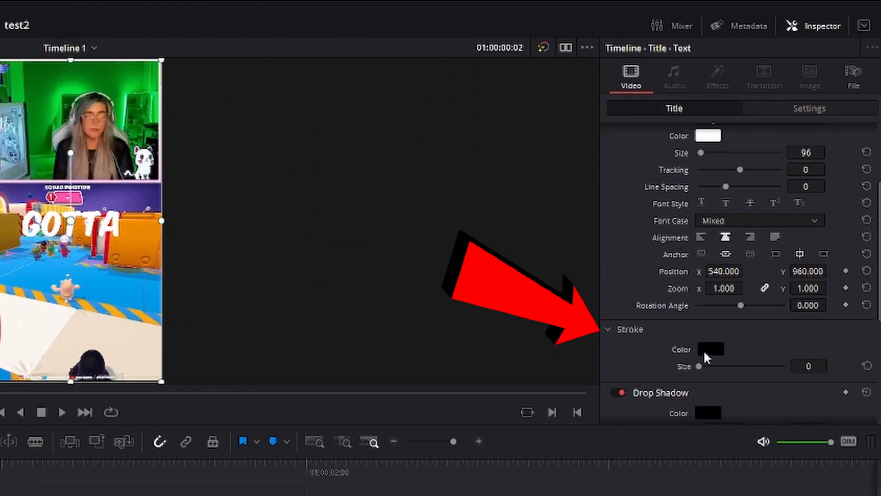
left_click_drag(705, 372, 738, 378)
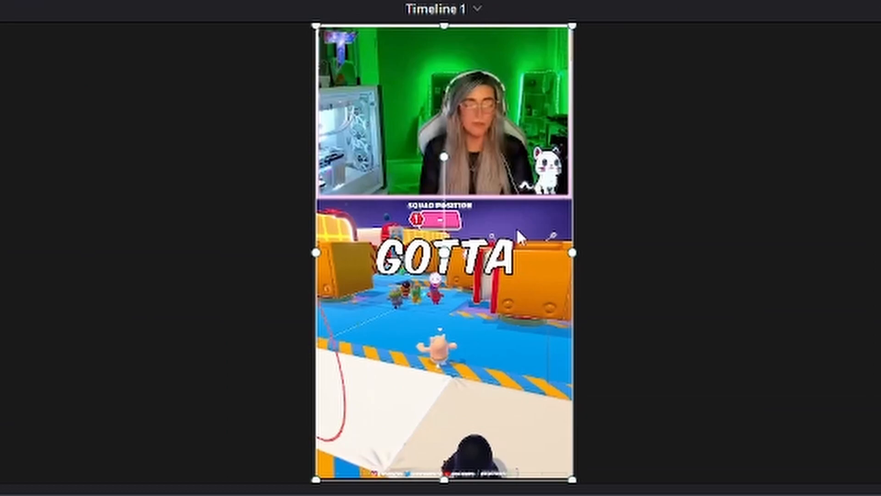
left_click_drag(457, 268, 461, 451)
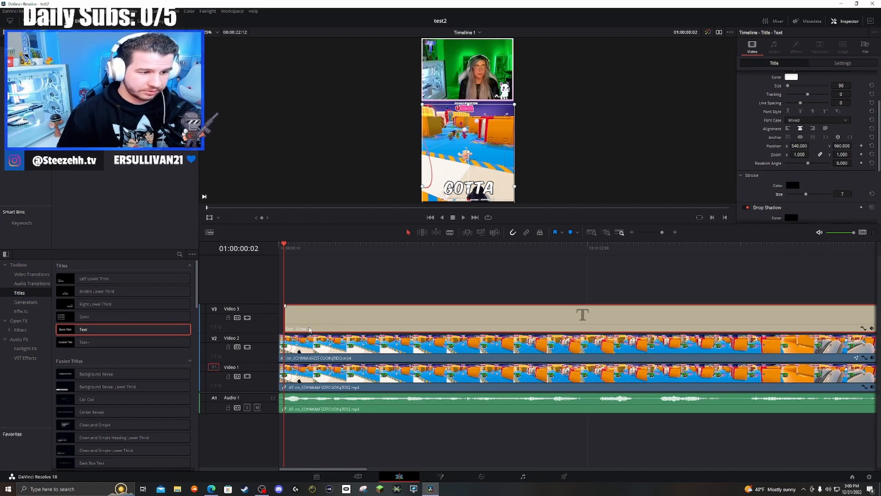
Play the opening to find where the word "Gotta" ends and split the title clip at 01:00:00:14
left_click(281, 248)
key("space")
key("space")
left_click(286, 246)
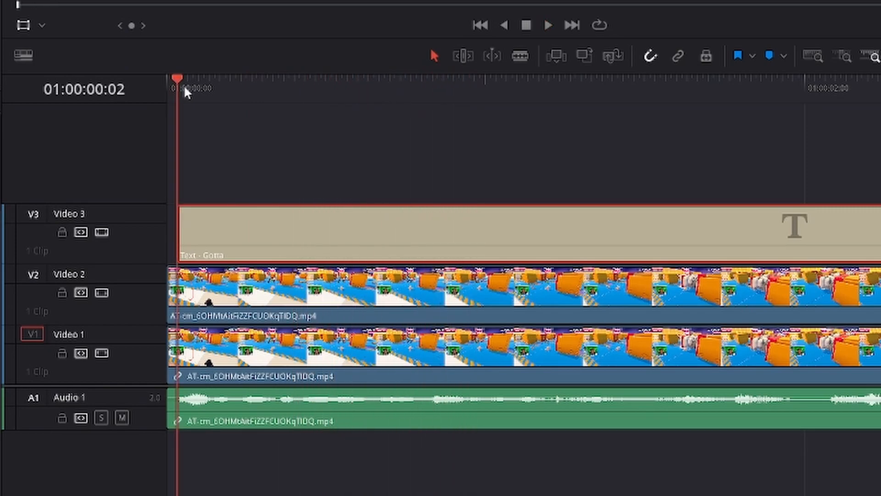
key("space")
key("Left")
key("Left")
key("Right")
key("Left")
key("Right")
key("Left")
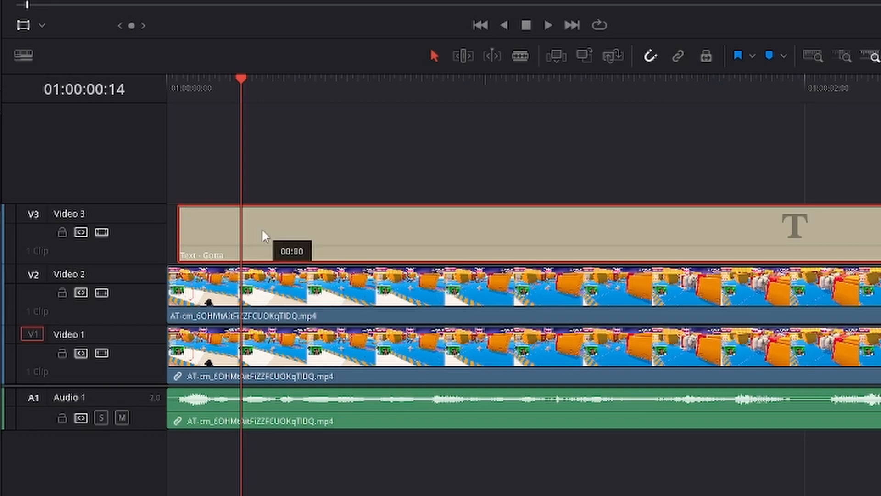
key("ctrl+b")
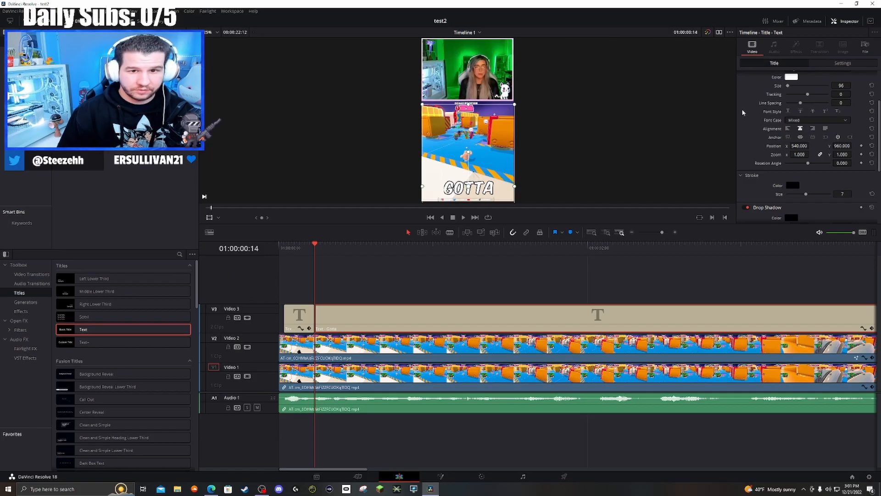
Replace the text of the second title piece with "Beat"
scroll(748, 137, "up", 3)
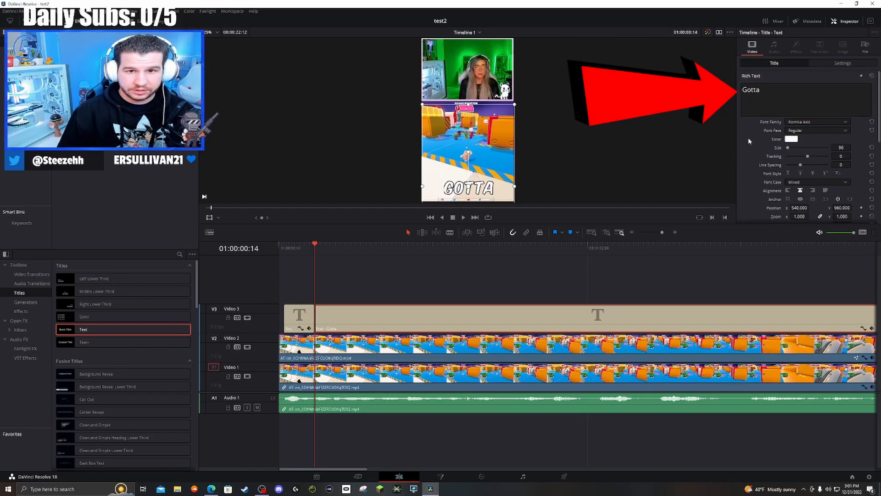
left_click_drag(762, 90, 742, 63)
type("Beat")
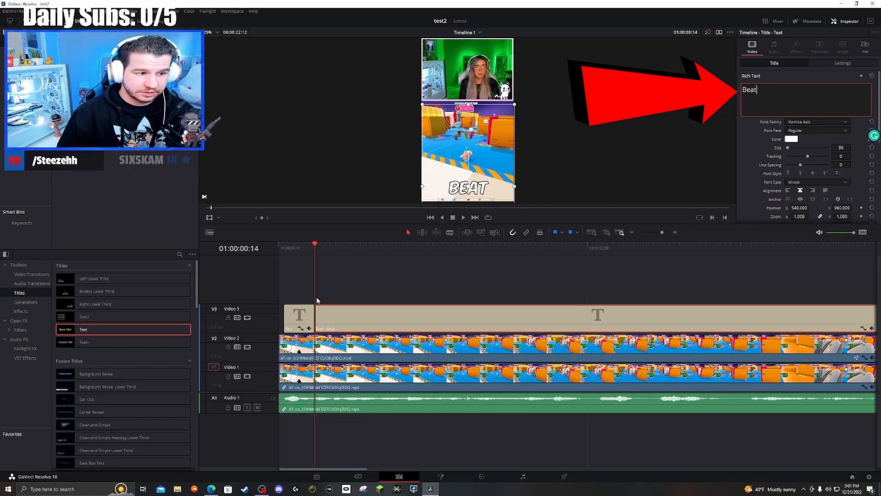
Play back the first two captions, split the "Beat" title at 01:00:00:25 and enter the spoken name as the new piece's caption
left_click(297, 328)
left_click(300, 248)
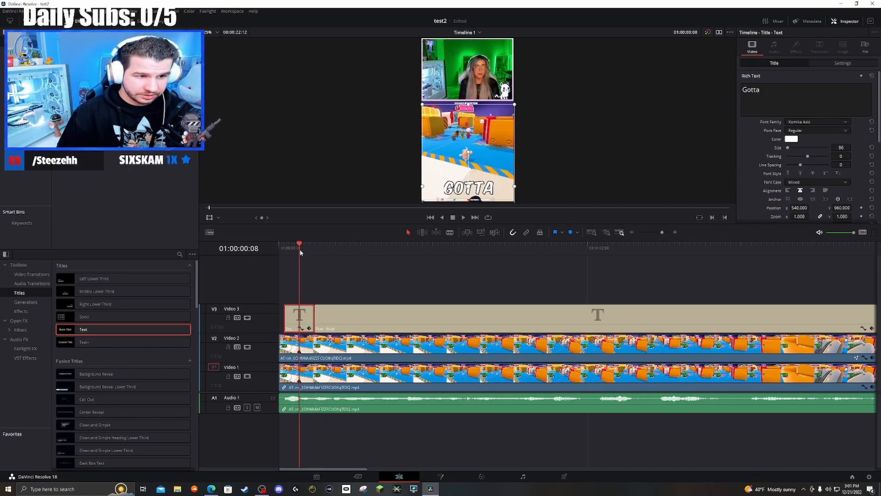
key("space")
key("space")
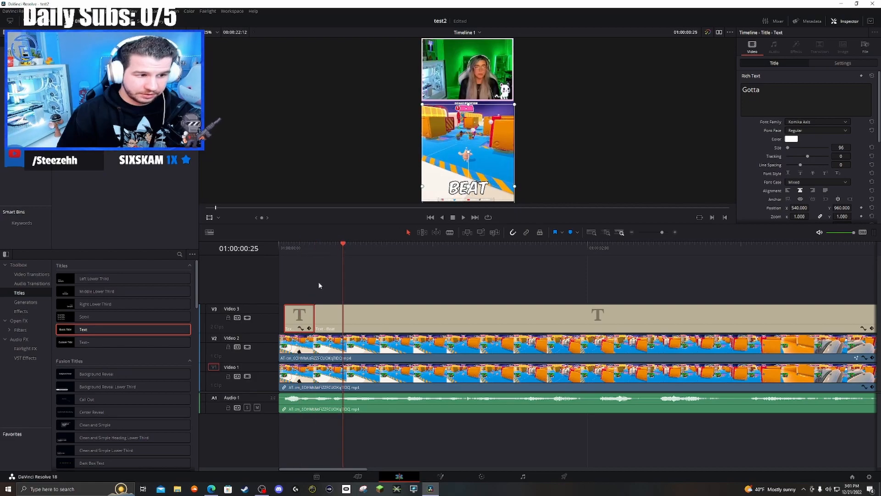
left_click(297, 248)
key("Right")
key("Right")
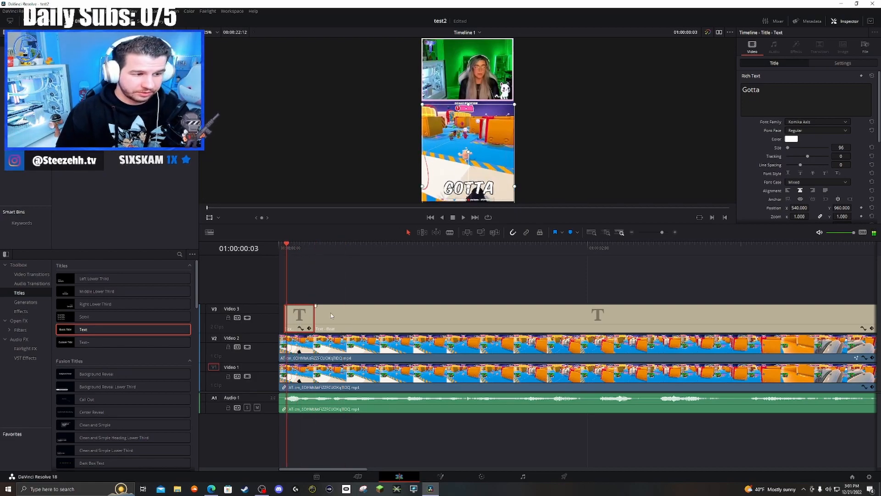
key("space")
key("space")
key("Left")
key("Left")
key("Left")
key("Left")
key("Left")
left_click(348, 322)
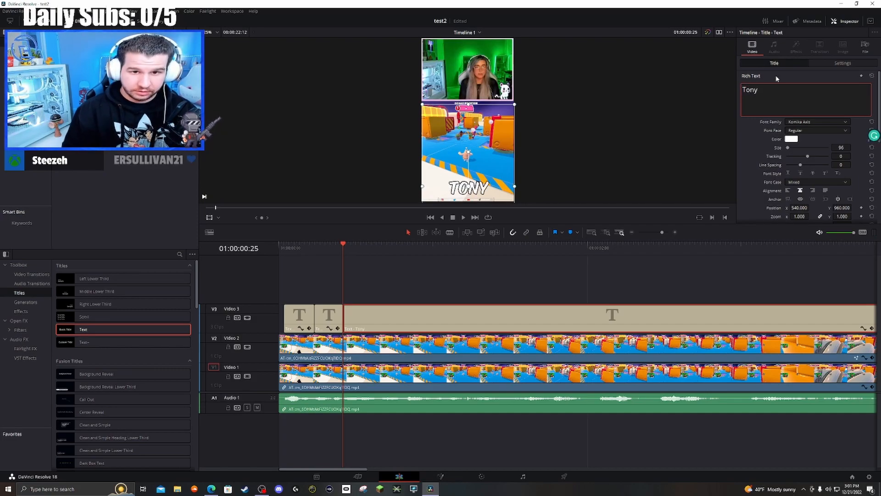
Play the captions from the start, split the third title at 01:00:00:40 and set the new piece's text to "Don't"
left_click(293, 247)
key("space")
key("space")
key("space")
key("space")
left_click(370, 248)
key("space")
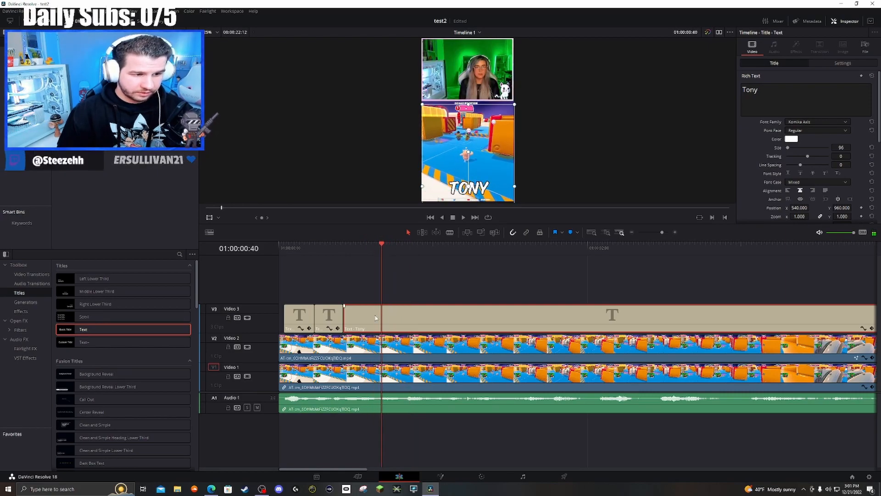
left_click_drag(374, 318, 418, 313)
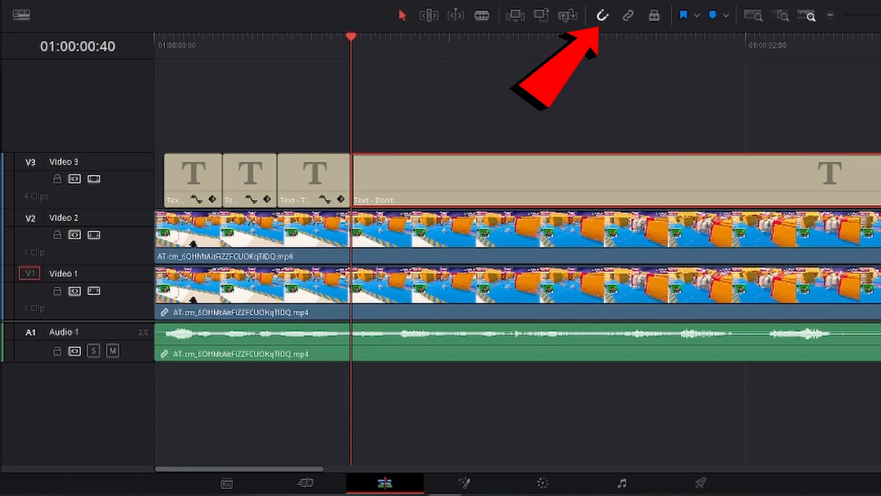
Move the "Don't" title away from the other captions and snap it back against the preceding one
left_click_drag(412, 181, 556, 128)
left_click_drag(643, 128, 592, 195)
Listen to the next word, split the "Don't" title at 01:00:00:50 and set the new piece's text to "Let"
left_click(303, 46)
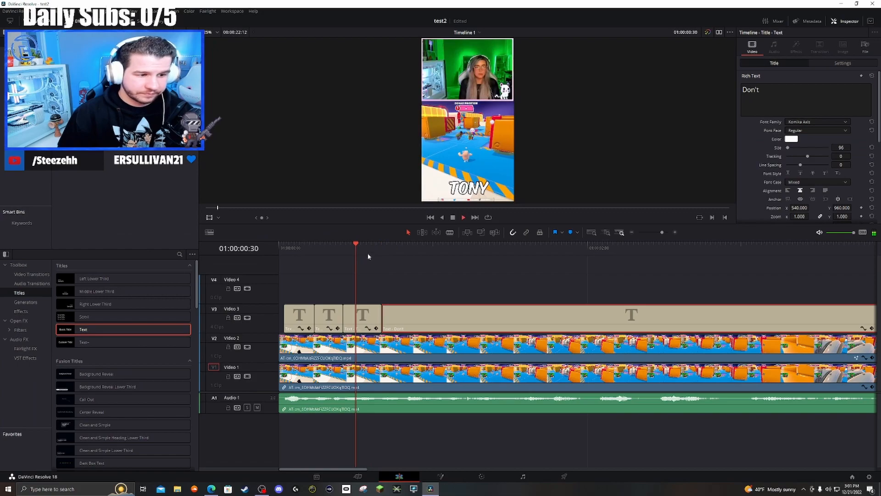
key("space")
left_click_drag(412, 254, 407, 255)
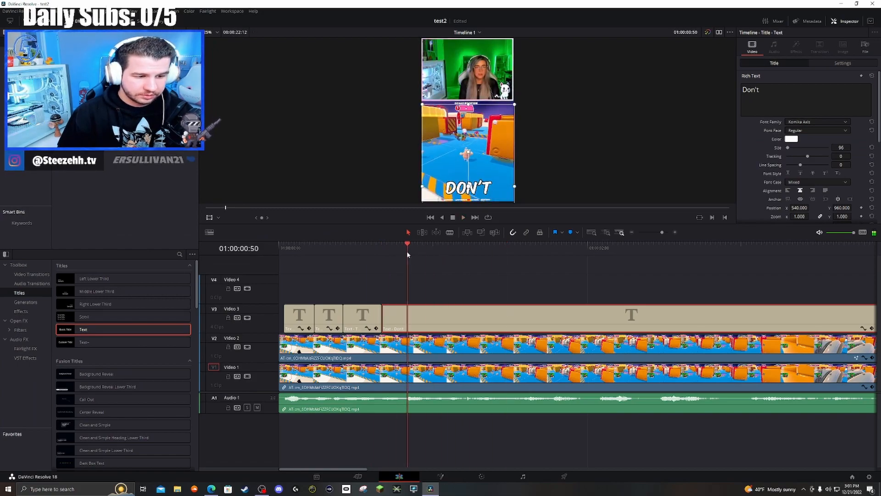
key("ctrl+b")
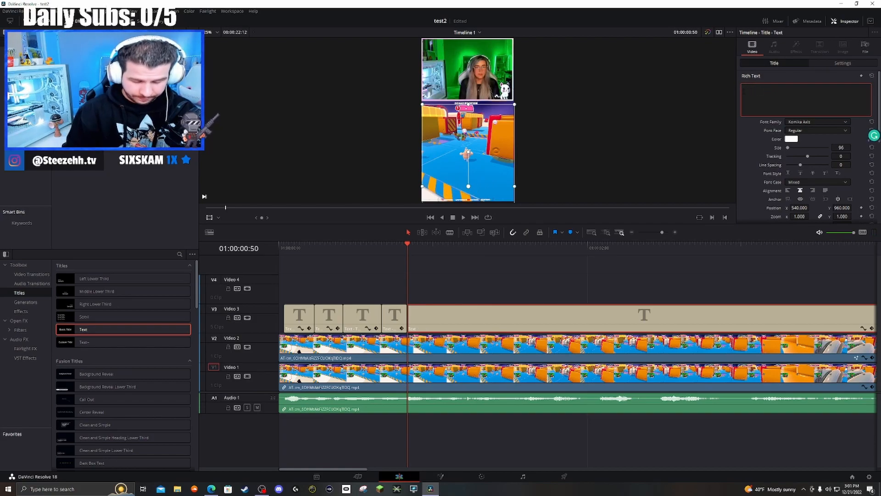
Play on from the "Don't" caption, split the "Let" title where its word ends and set the new piece's text to "Get"
left_click(382, 247)
key("space")
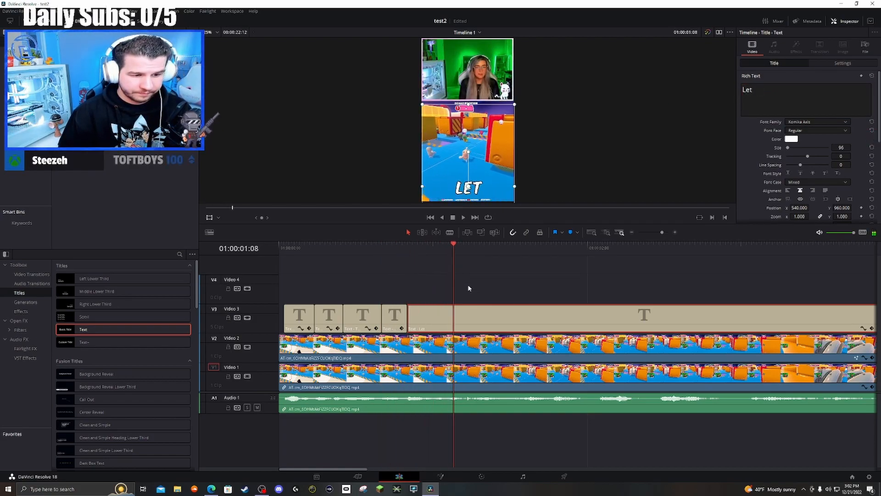
left_click_drag(445, 319, 492, 323)
double_click(748, 90)
type("Get")
Play on from the "Let" caption, split the "Get" title at 01:00:01:32 and set the new piece's text to "You"
left_click(429, 249)
key("space")
key("Left")
key("Left")
key("Left")
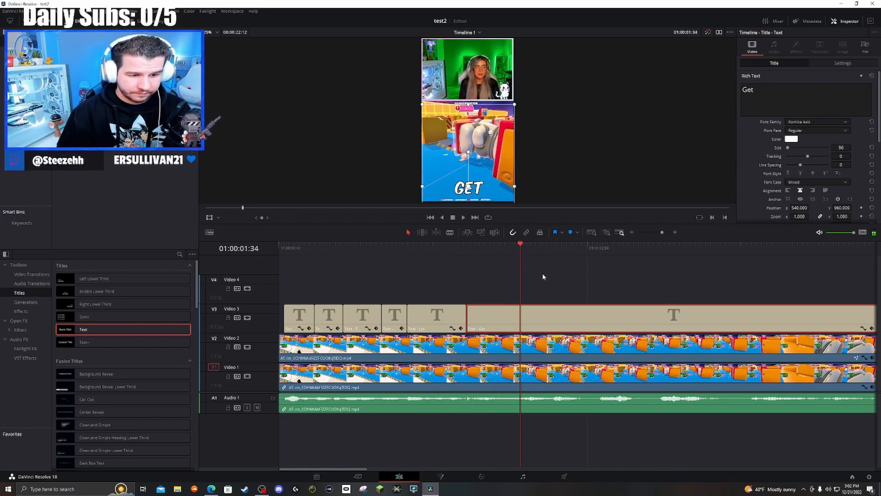
left_click_drag(534, 322, 549, 322)
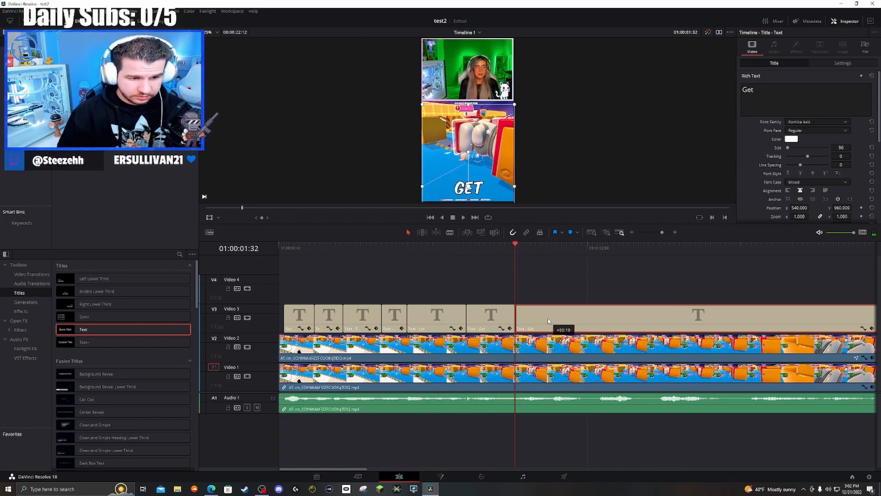
type("You")
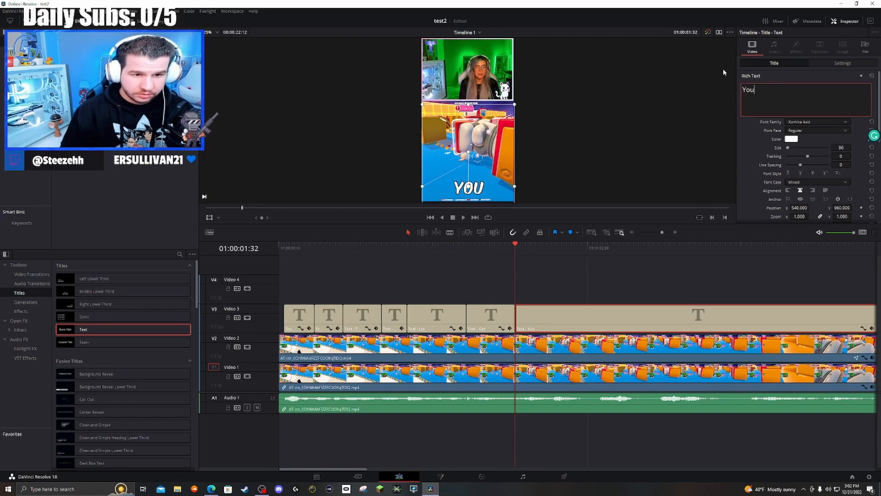
Replay the "Get" and "You" captions several times and place the playhead at 01:00:01:47 within the "You" title
left_click(479, 251)
key("space")
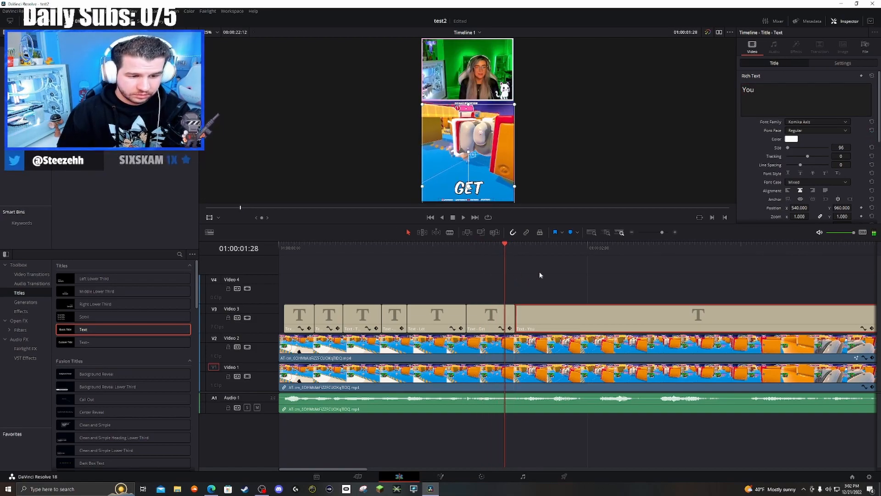
left_click(489, 251)
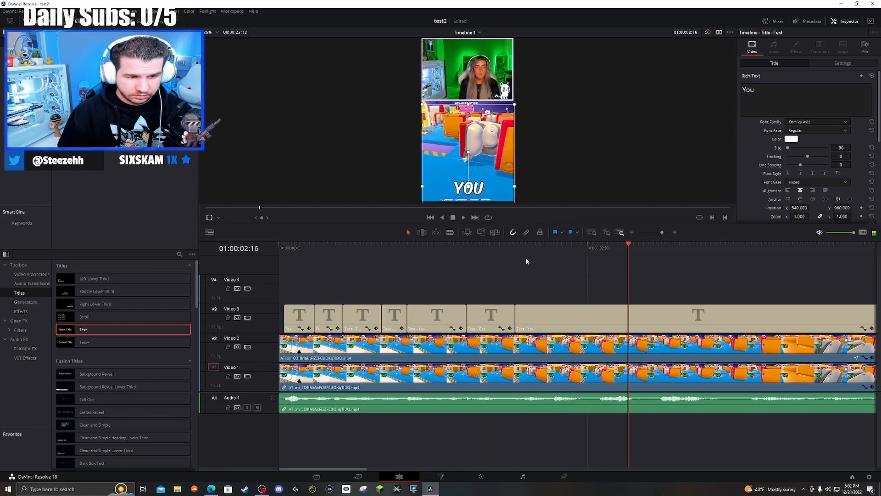
left_click(508, 252)
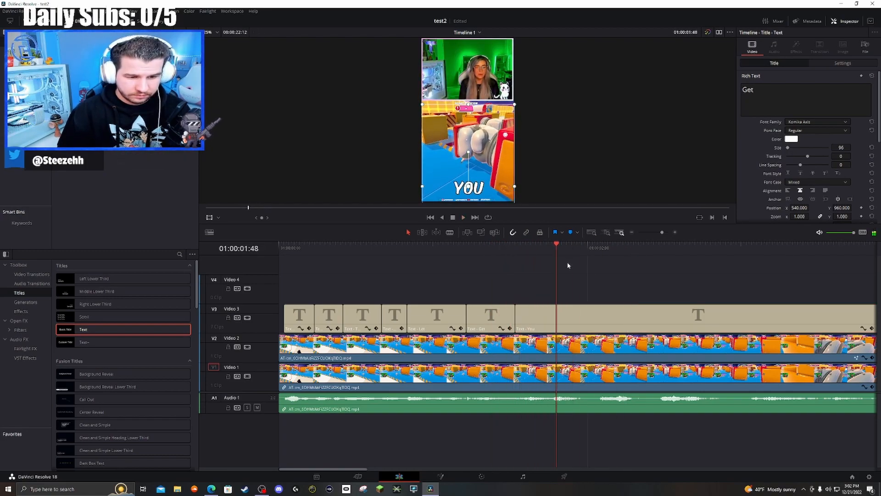
key("Left")
key("Left")
key("Left")
key("Left")
key("Left")
key("Left")
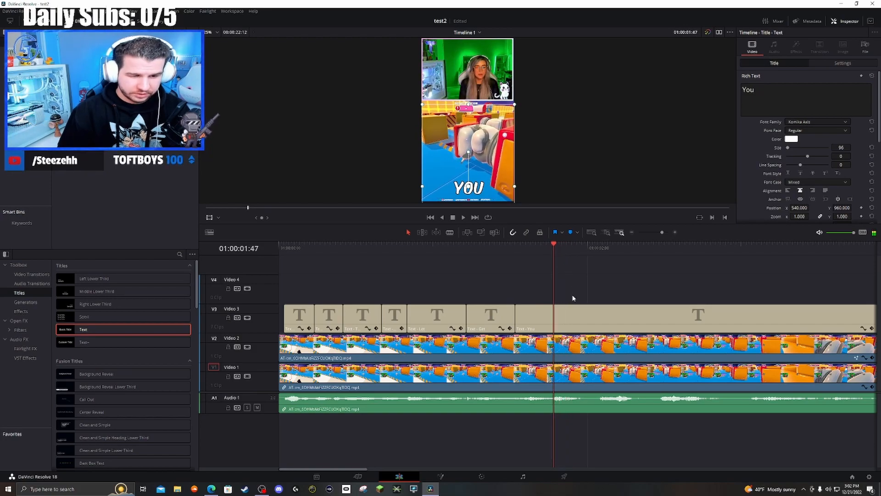
left_click_drag(664, 233, 660, 233)
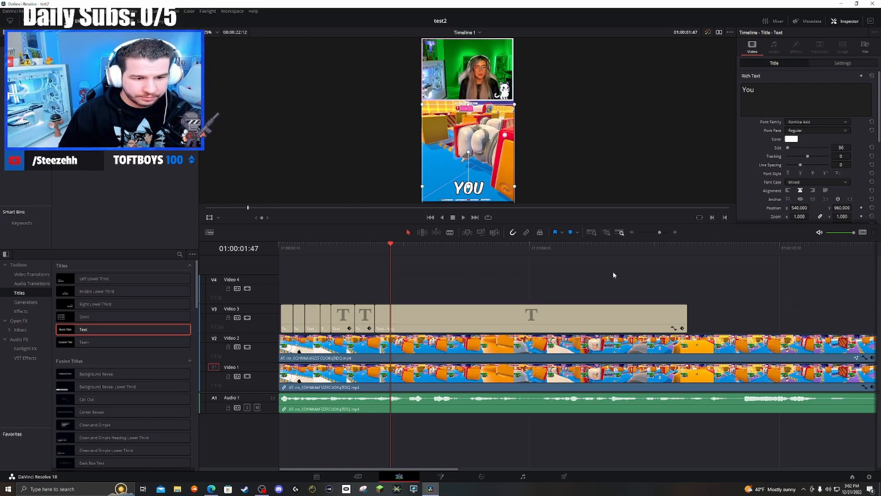
Trim the end of the "You" title back to the playhead at 01:00:01:47
left_click(662, 233)
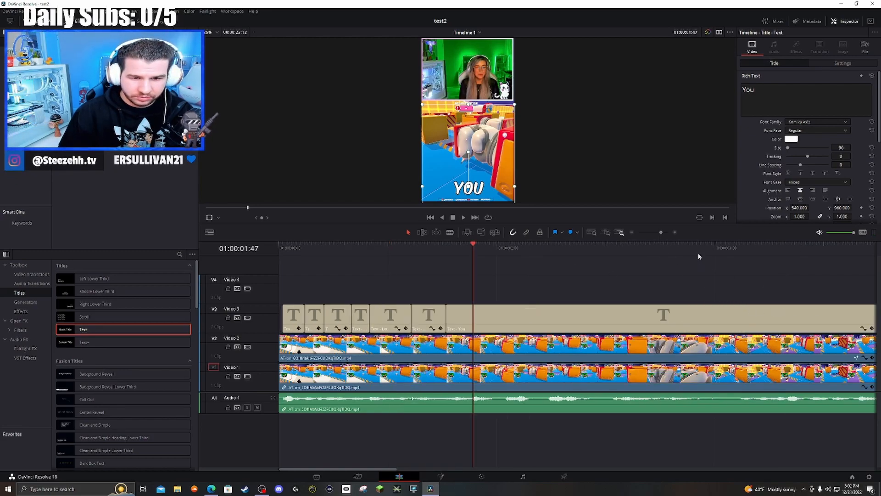
left_click(657, 232)
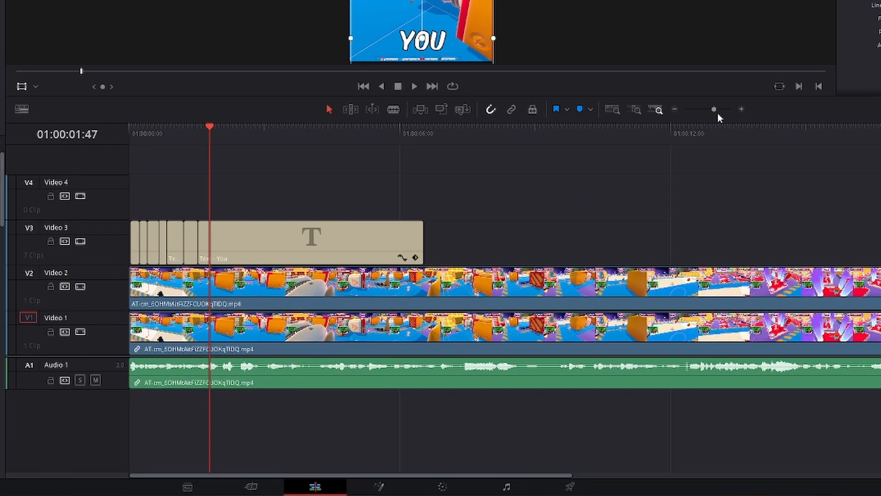
left_click(660, 235)
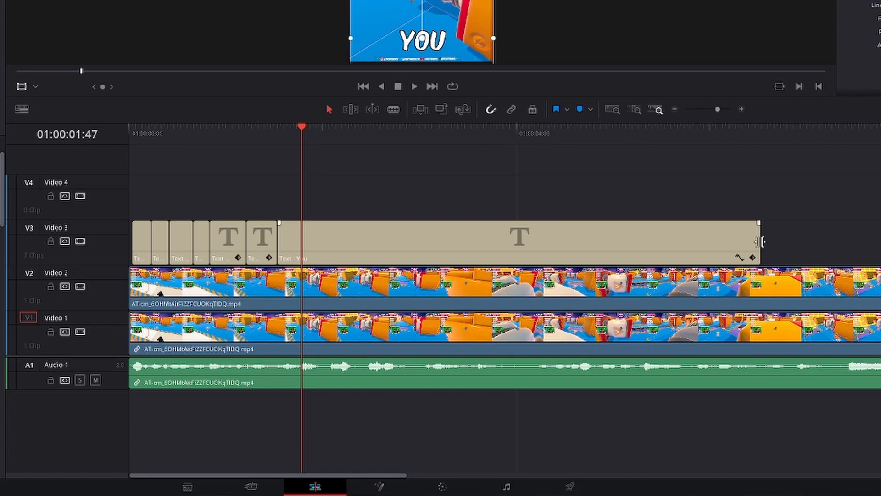
left_click_drag(760, 242, 303, 242)
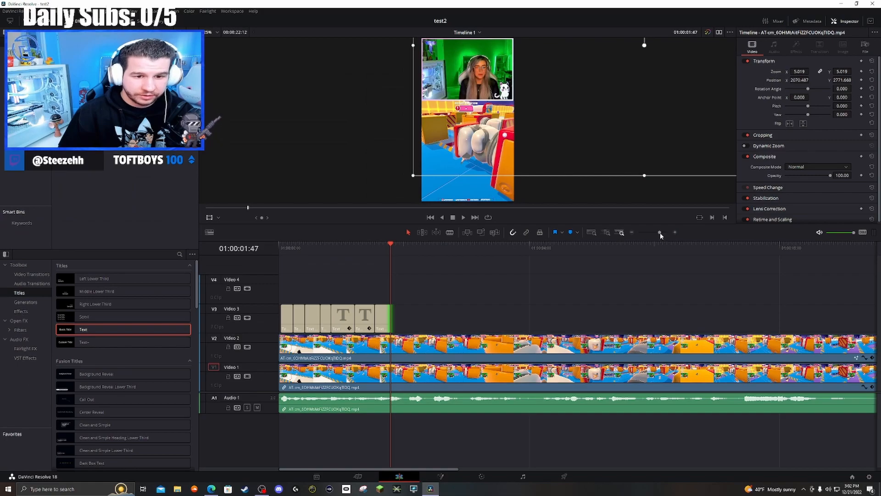
left_click(718, 109)
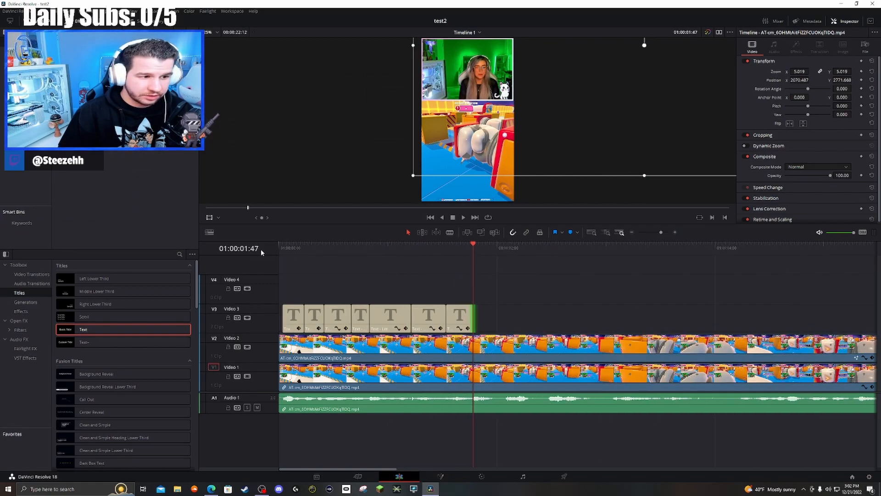
Play the captions from the beginning of the timeline past the "You" title and return the playhead to the start
key("Home")
left_click_drag(530, 241, 529, 281)
key("space")
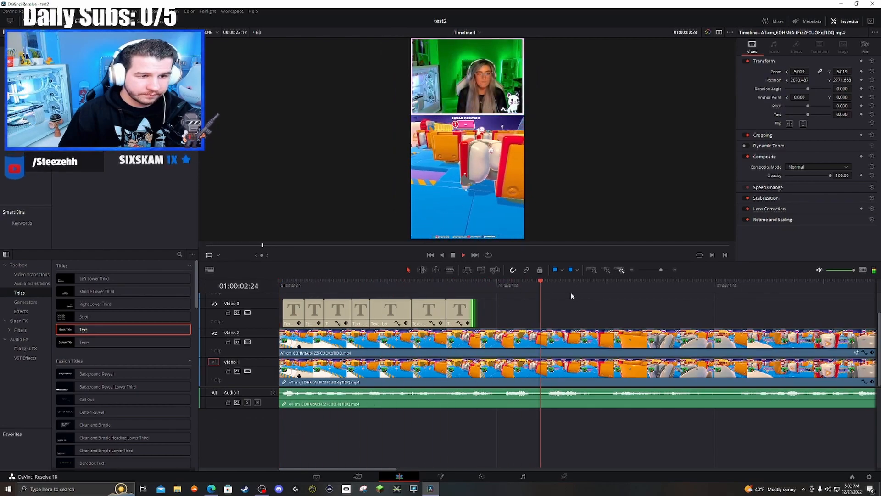
key("space")
key("Home")
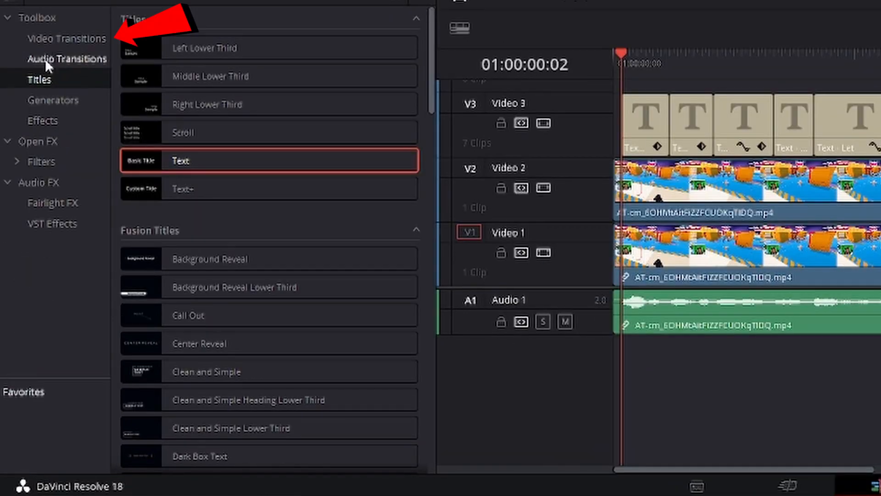
Try the Fall and Bounce video transition on the start of the "Gotta" title
left_click(53, 39)
scroll(232, 146, "down", 12)
scroll(232, 146, "down", 8)
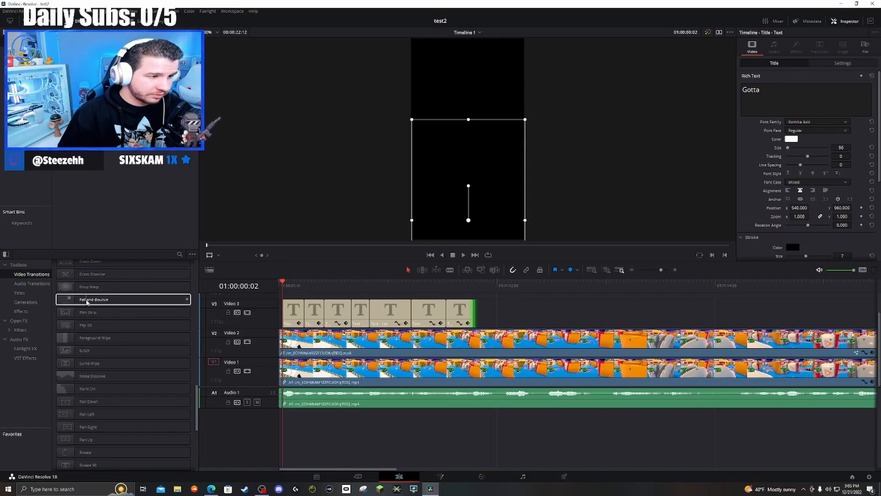
left_click_drag(87, 302, 286, 315)
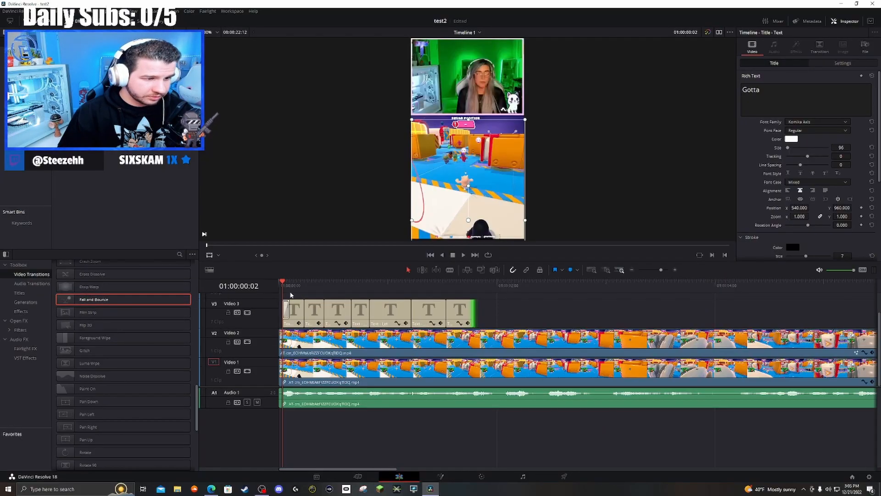
Try Pan Up at the start of the "Let" title and Zoom In and Out between "Get" and "You", and play the result
scroll(110, 381, "down", 2)
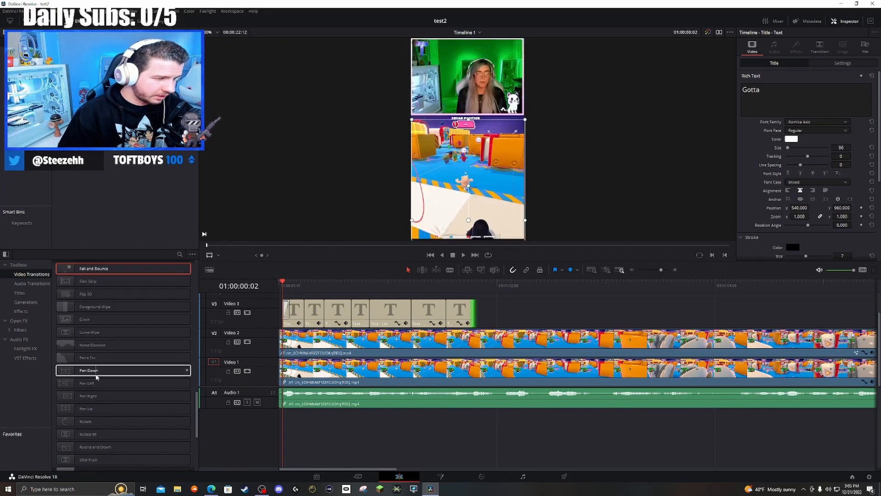
left_click_drag(98, 407, 377, 317)
scroll(118, 393, "down", 5)
left_click_drag(94, 437, 450, 309)
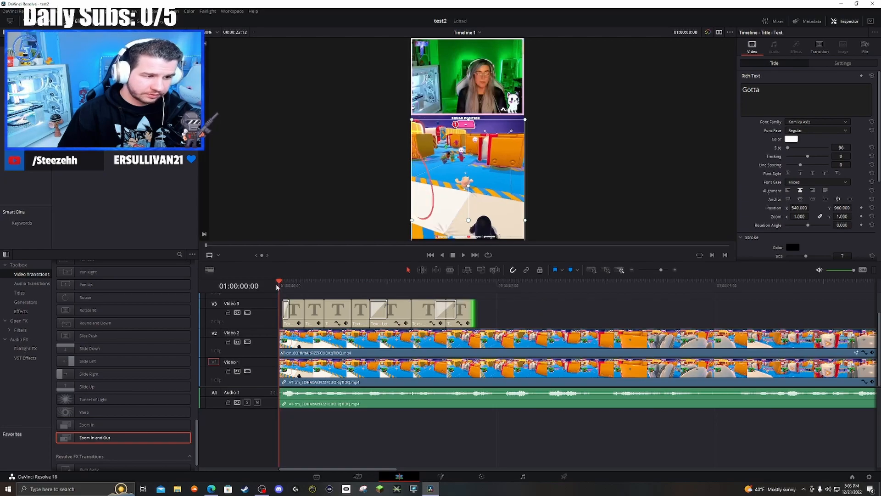
key("space")
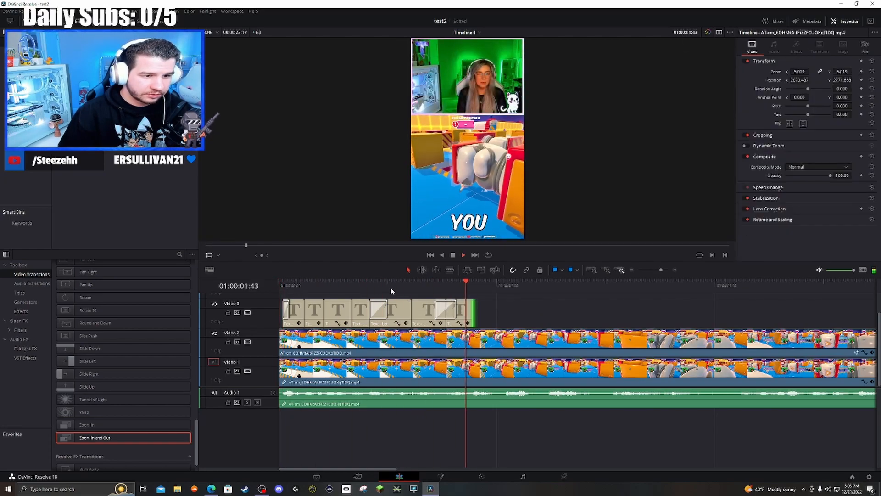
key("space")
Delete the trial transitions from the "Get"/"You" cut, the "Let" title and the "Gotta" title
left_click(445, 309)
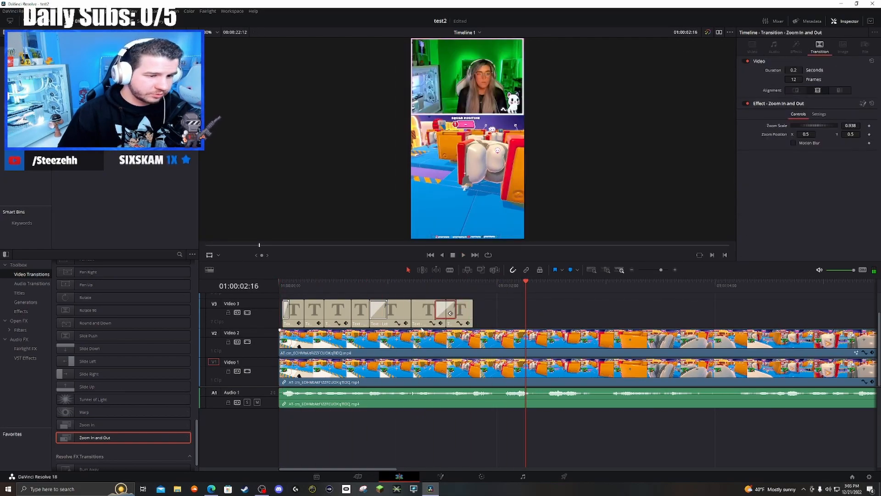
left_click(376, 310)
key("Delete")
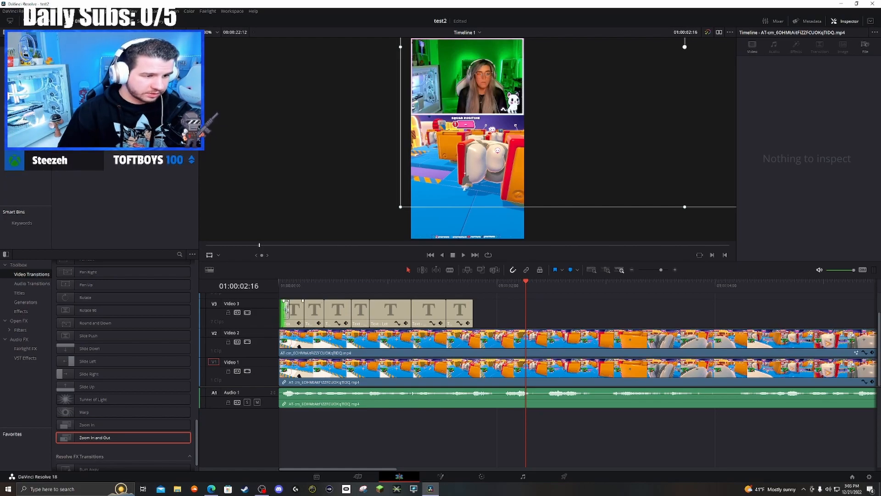
left_click(289, 282)
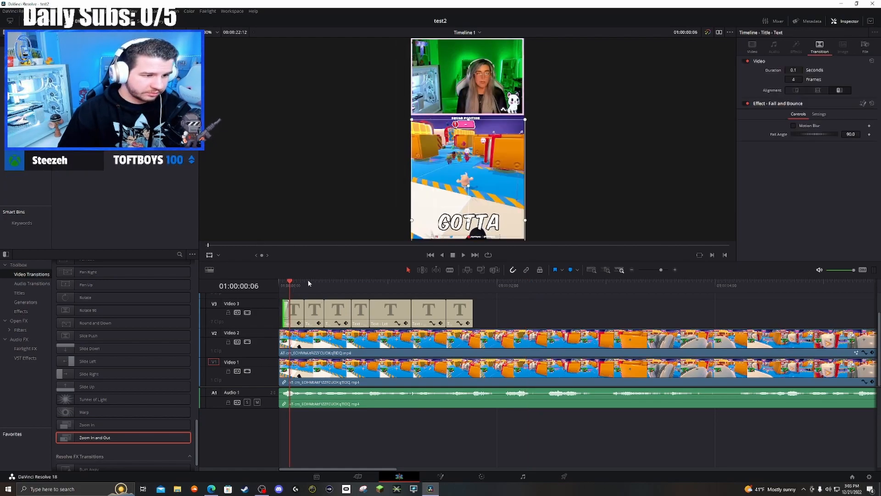
left_click(668, 270)
key("Delete")
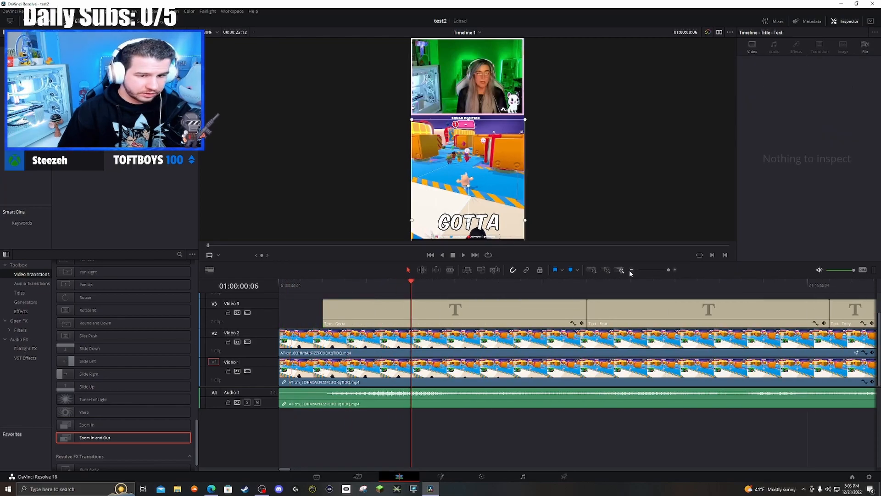
Apply the Zoom In and Out transition to the start of the "Gotta" title and to every cut between the caption titles
left_click_drag(664, 269, 660, 269)
left_click_drag(121, 438, 281, 313)
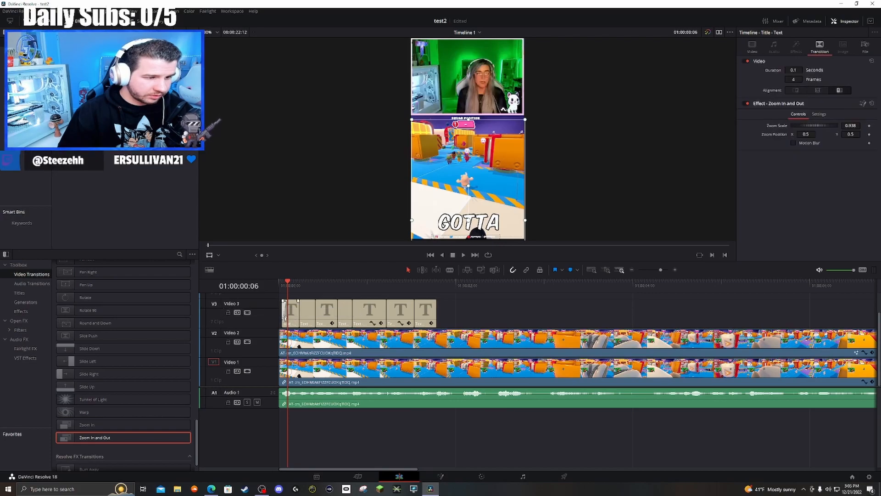
left_click_drag(159, 440, 315, 313)
left_click_drag(129, 438, 336, 320)
left_click_drag(118, 441, 386, 321)
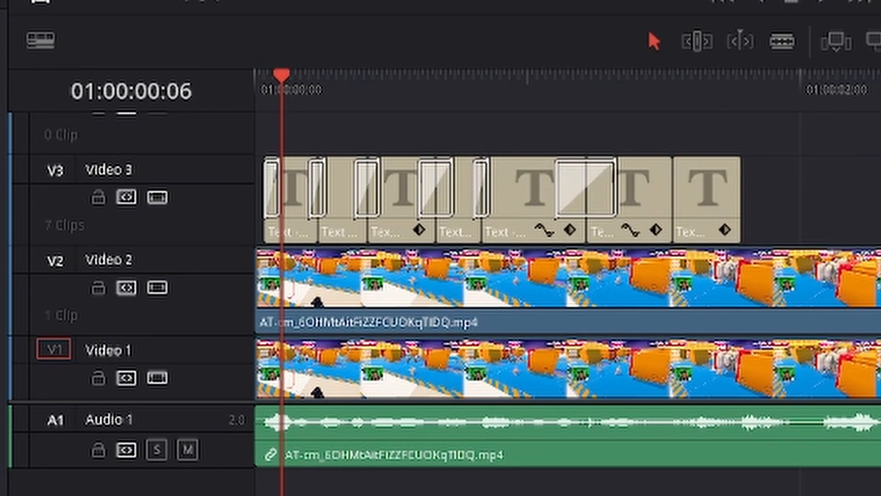
left_click_drag(0, 495, 679, 189)
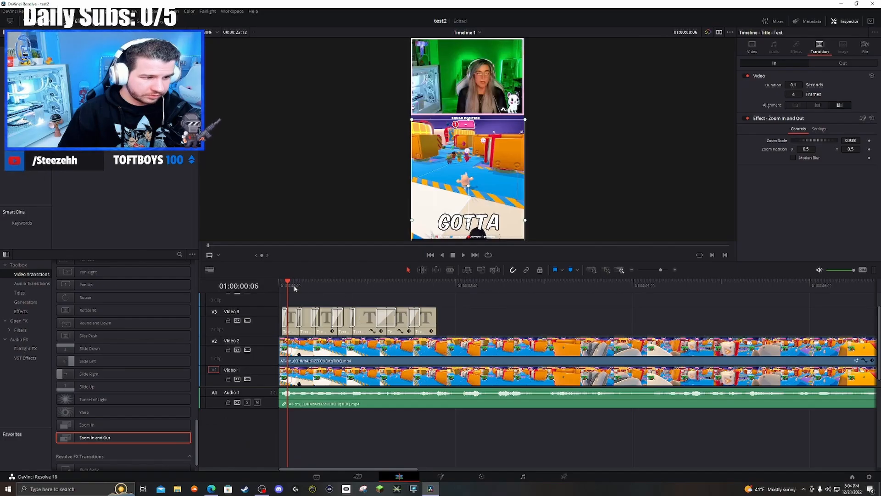
Play the captions with their Zoom In and Out transitions and bring the whole clip into view from 01:00:00:00
left_click(433, 295)
key("space")
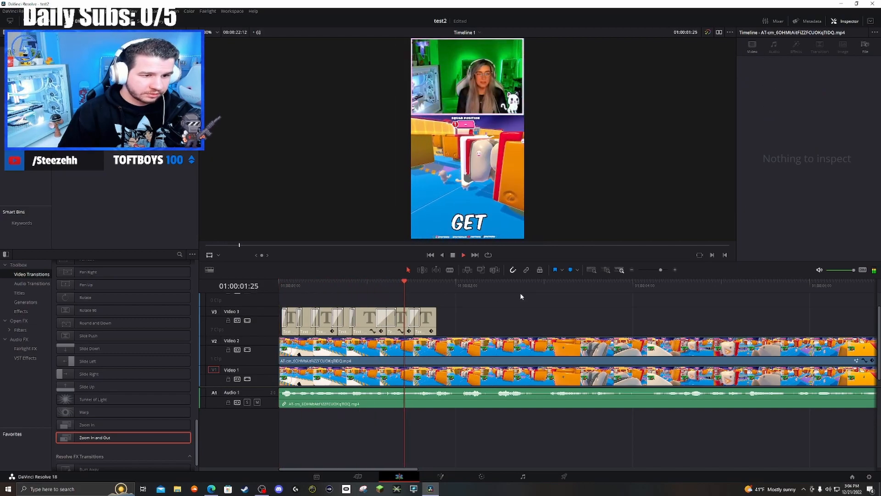
key("space")
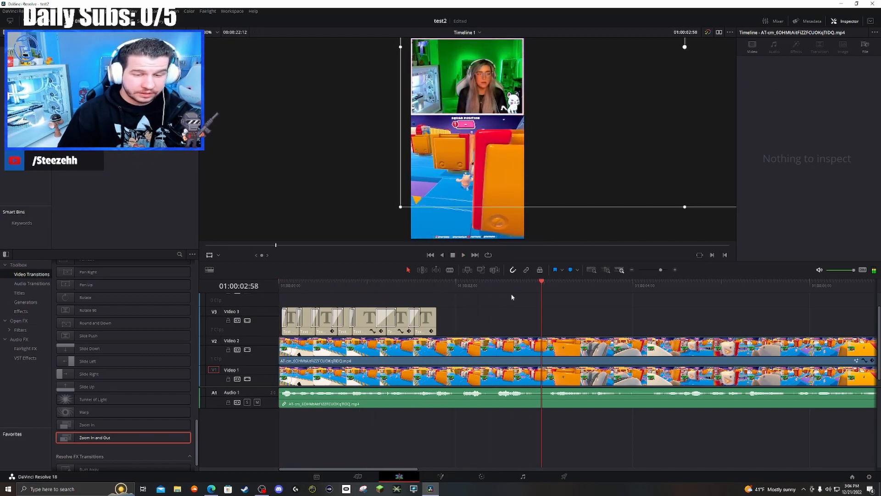
left_click_drag(661, 269, 660, 270)
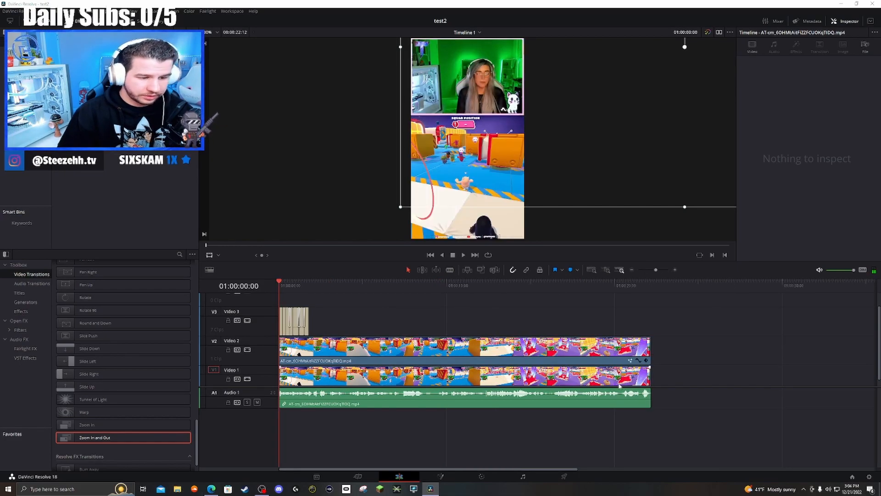
Open the finished "Fall Guys TikTok(NEW)" video from File Explorer, watch it, and close the player and folder window
key("super+e")
left_click(409, 209)
double_click(699, 138)
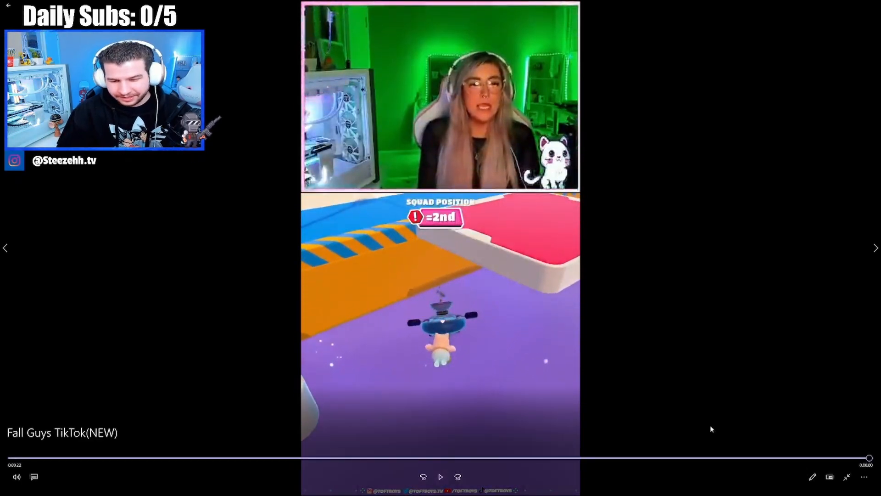
left_click(848, 476)
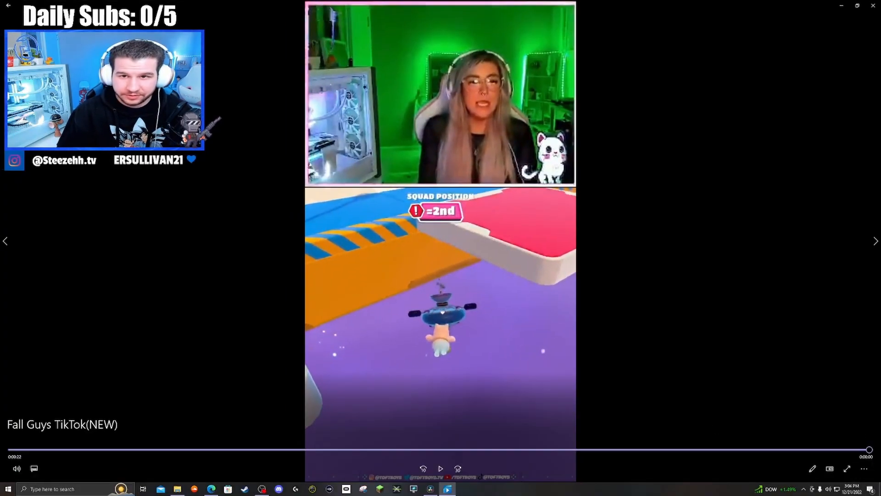
left_click(873, 5)
left_click(716, 81)
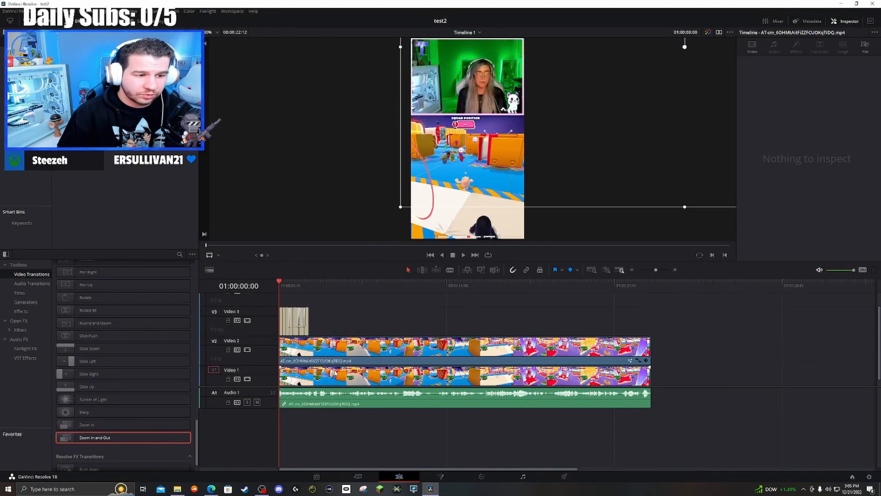
Split the Audio 1 clip at 01:00:02:28, directly before the burst of speech that needs censoring
left_click_drag(640, 275, 659, 273)
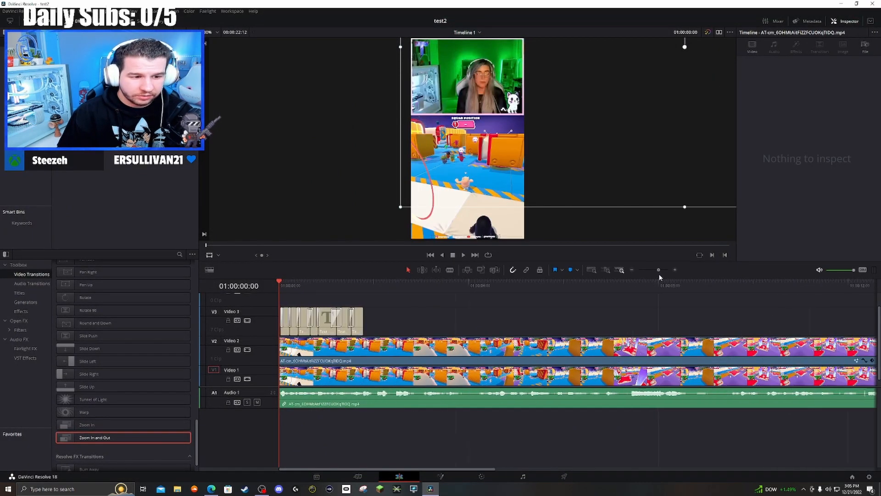
left_click(403, 281)
left_click_drag(428, 285, 433, 285)
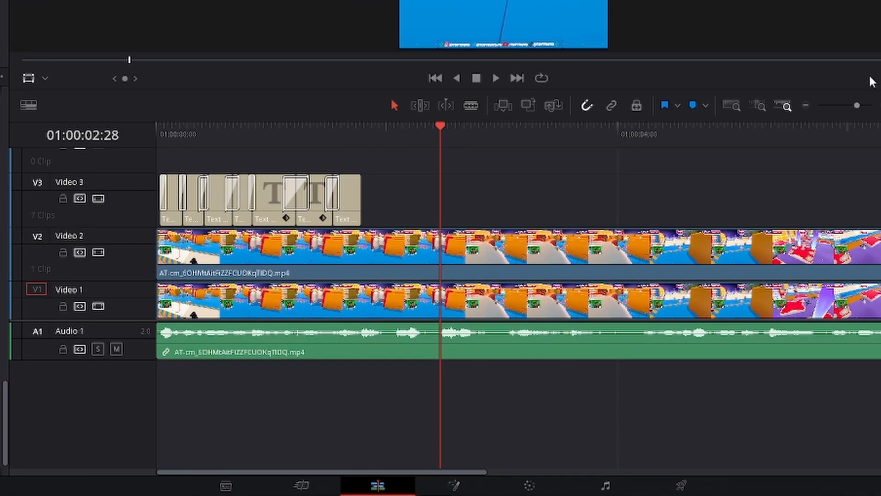
left_click(866, 106)
left_click(735, 348)
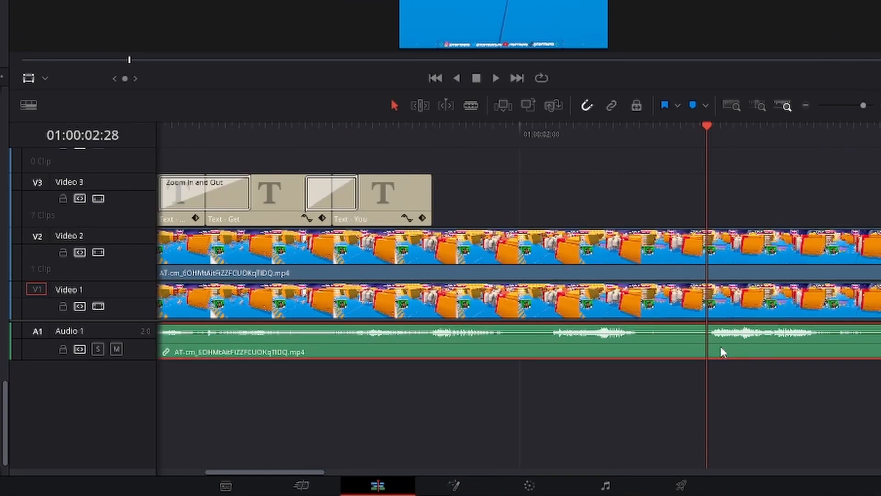
key("ctrl+b")
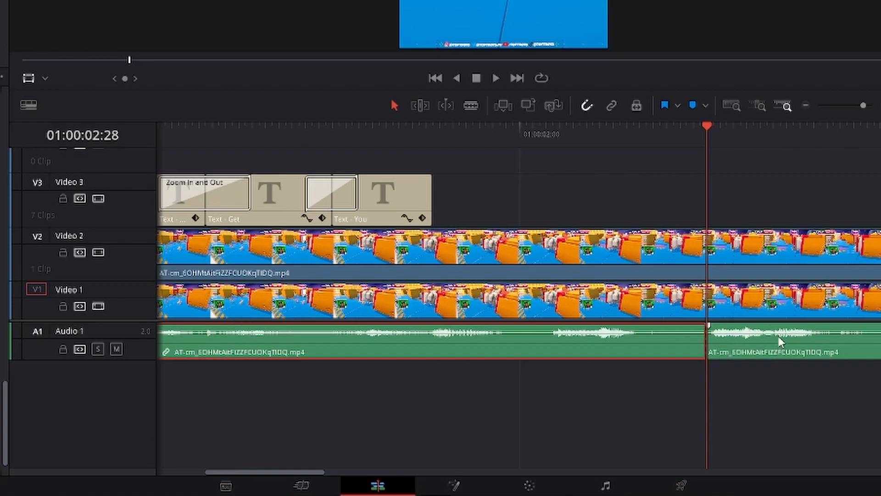
Split the Audio 1 clip again at 01:00:02:44 and delete the short audio piece between the two cuts
left_click_drag(733, 139, 813, 155)
left_click(850, 347)
key("ctrl+b")
left_click(693, 345)
left_click(748, 342)
left_click(829, 345)
left_click(744, 355)
key("Delete")
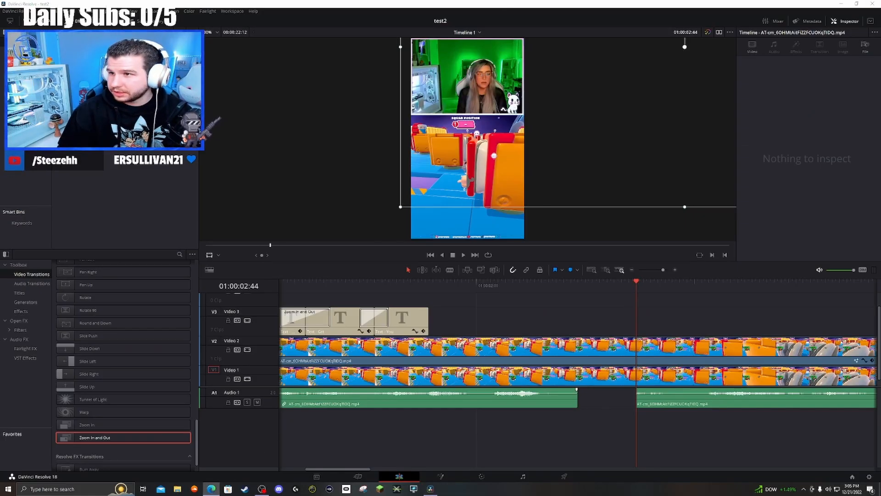
Switch to the Myinstants site in the browser, search for censor beep sounds and download Censor Beep 1 as an MP3
key("alt+Tab")
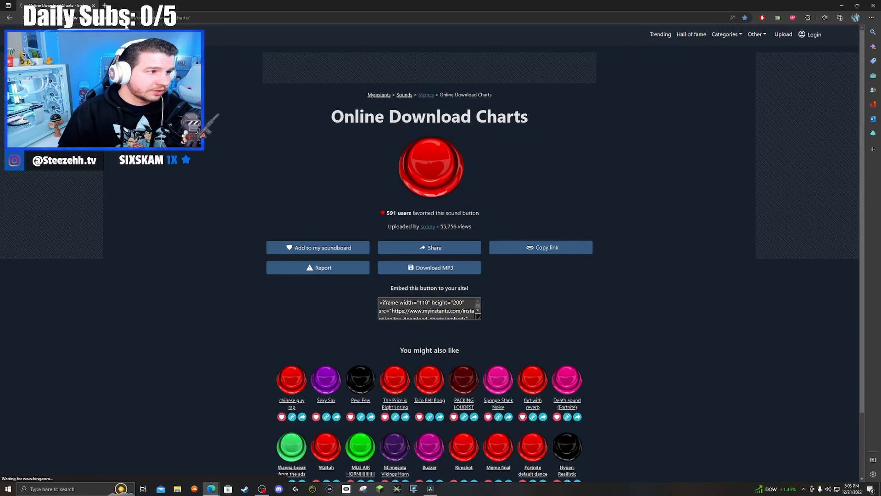
left_click(163, 18)
left_click(706, 66)
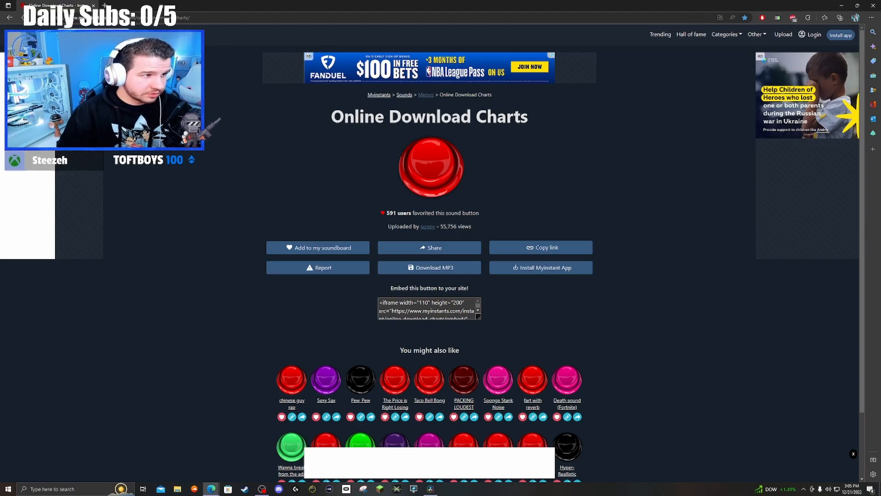
key("Return")
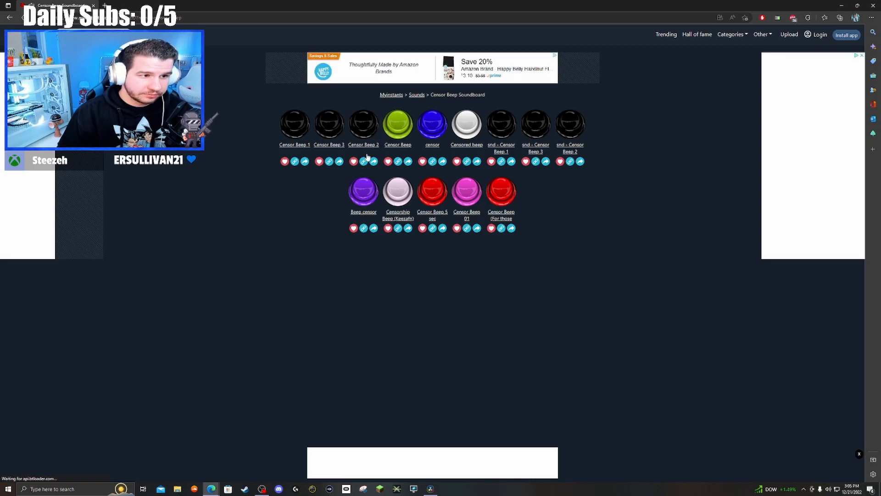
left_click(294, 145)
left_click(432, 269)
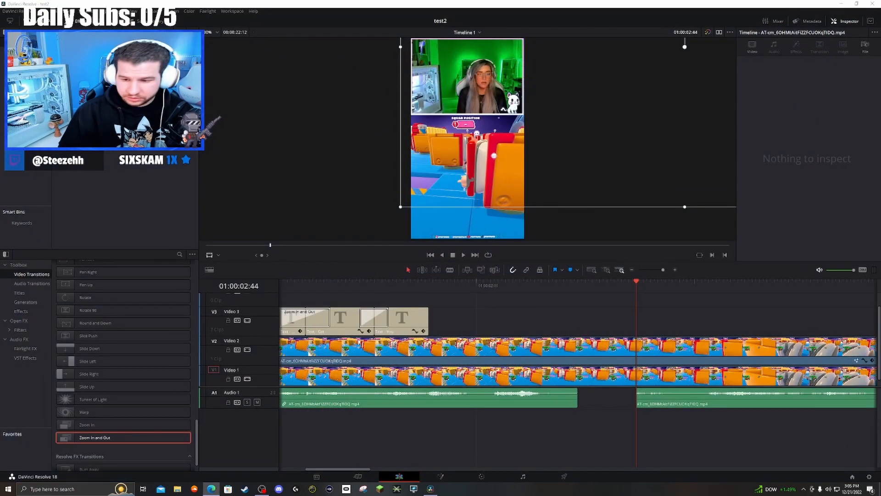
Place censor-beep-1.mp3 from the Sound Effects folder on a new audio track beneath the Audio 1 gap and shorten its end to roughly match the gap
key("super+e")
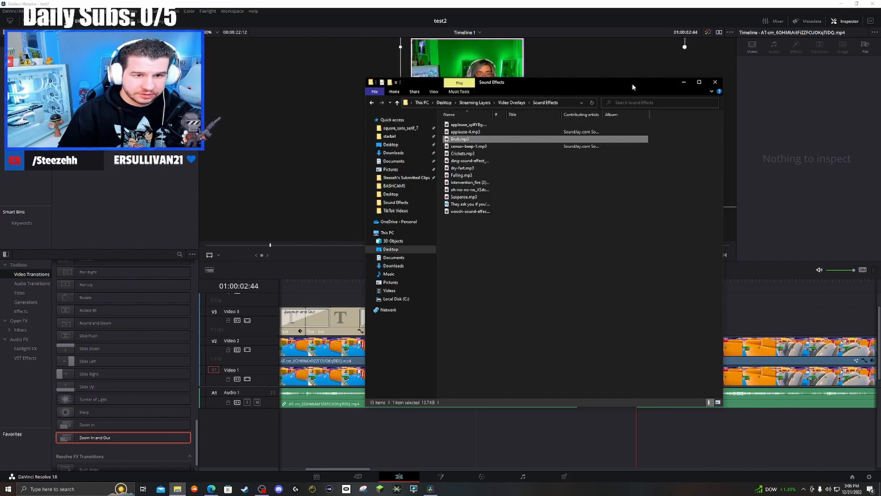
left_click_drag(633, 86, 754, 44)
left_click_drag(590, 104, 592, 416)
left_click(617, 286)
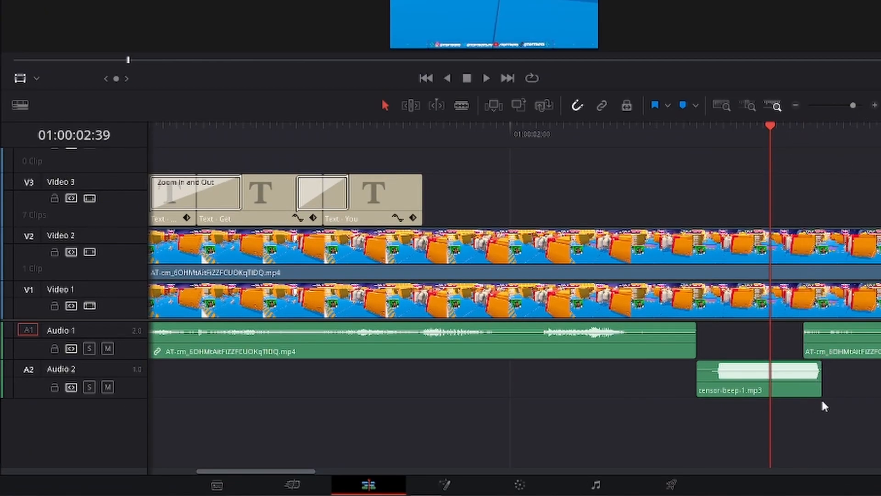
left_click_drag(824, 382, 809, 382)
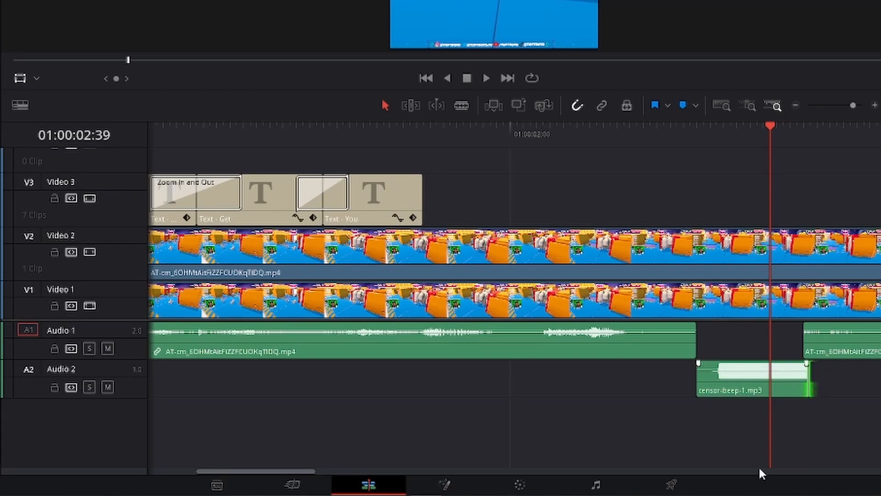
Play the timeline through the censor beep to check it, and return the playhead to near the start
left_click(591, 137)
key("space")
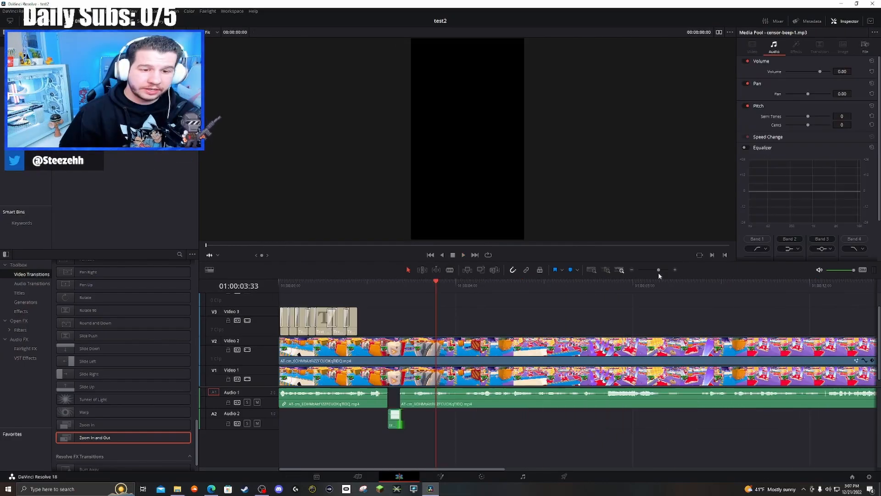
left_click(288, 285)
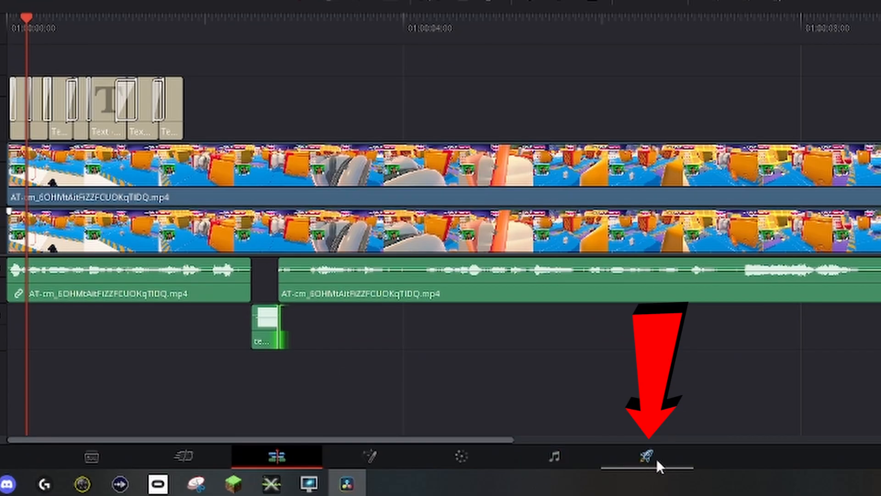
Open the Deliver page, name the render file Test and set the Downloads folder as its location
left_click(657, 460)
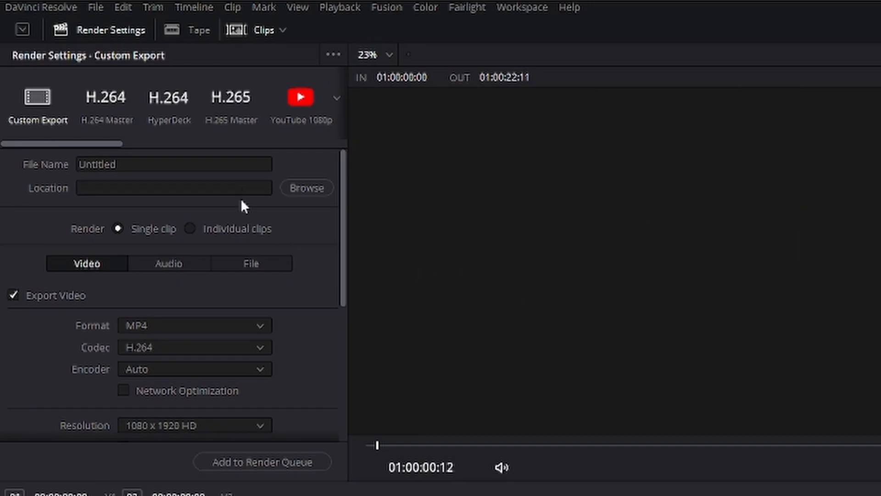
double_click(97, 164)
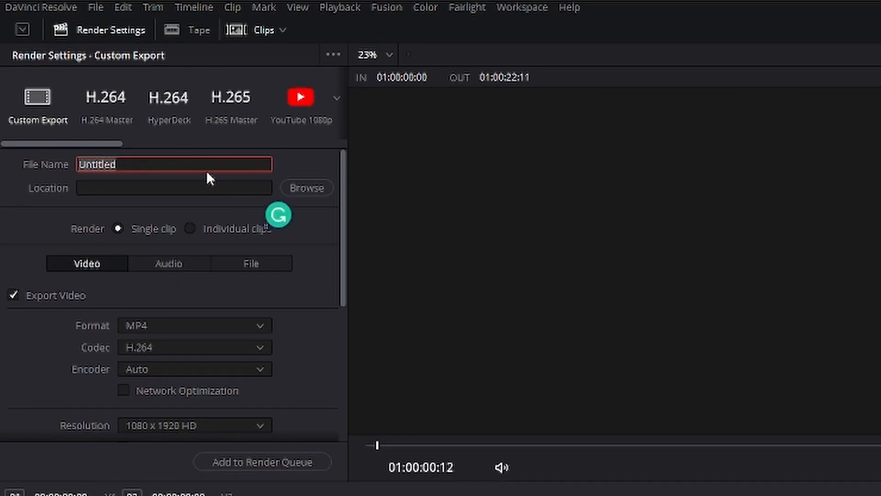
key("BackSpace")
type("Test")
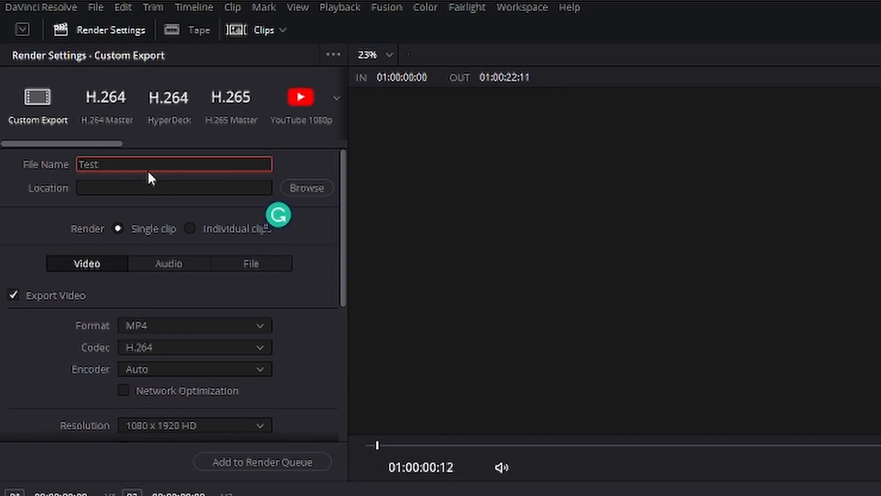
left_click(289, 189)
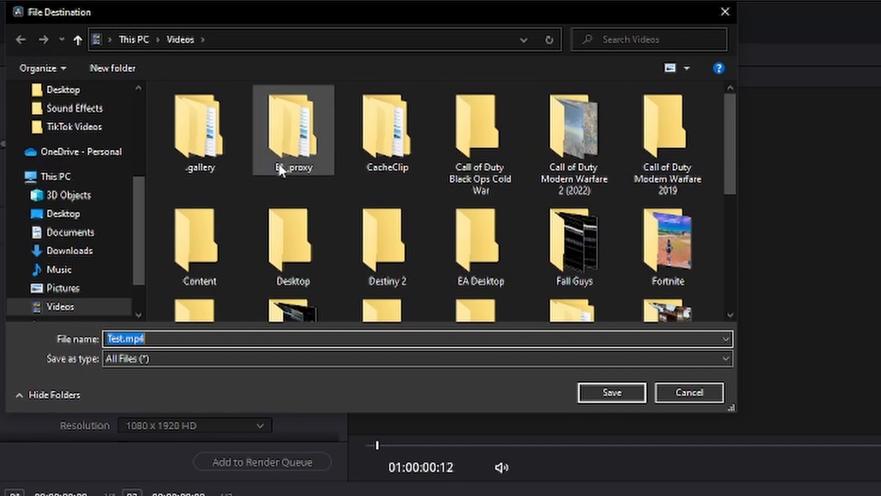
scroll(78, 193, "up", 3)
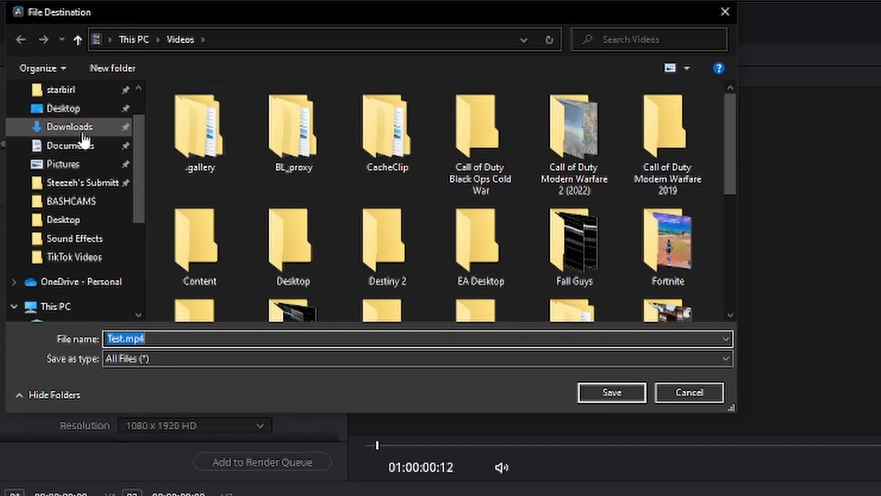
left_click(85, 129)
left_click(612, 392)
Change the export format to QuickTime and return it to MP4
scroll(189, 244, "down", 2)
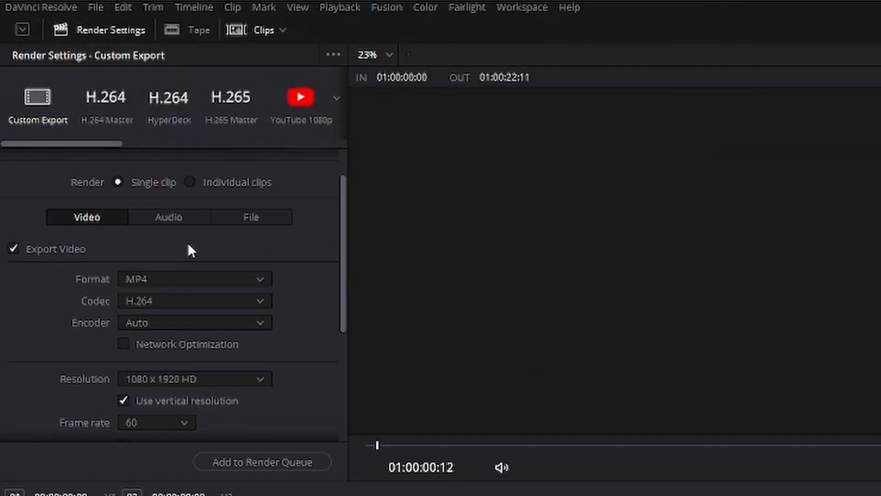
scroll(68, 258, "down", 1)
left_click(158, 233)
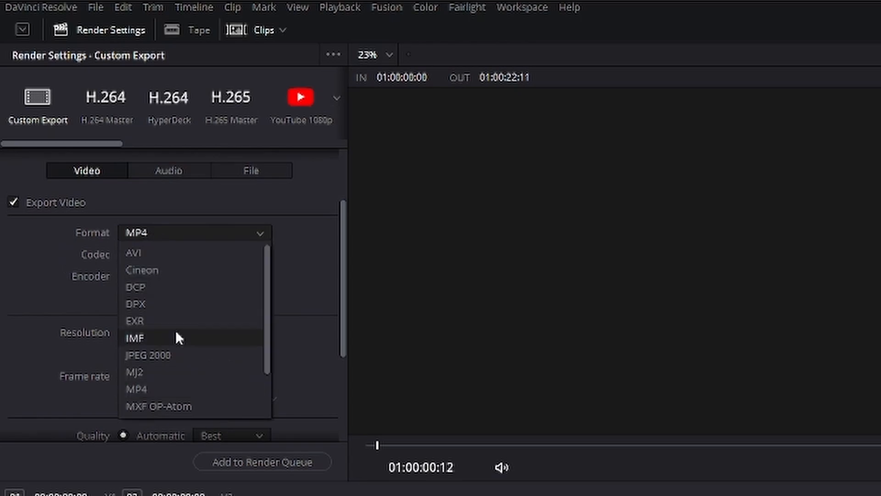
scroll(185, 299, "down", 2)
left_click(179, 389)
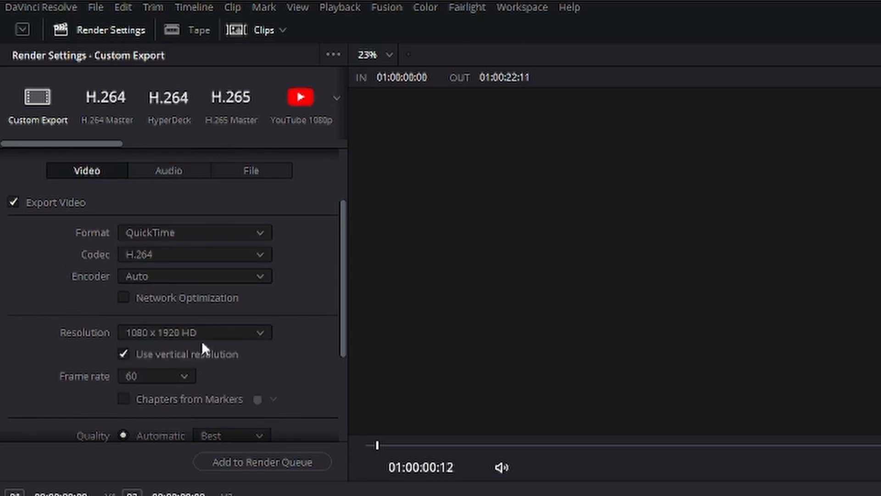
left_click(220, 232)
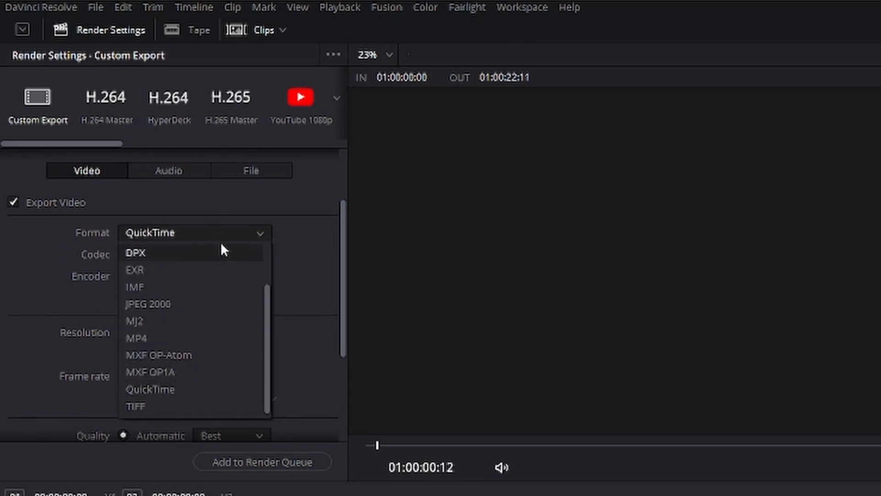
left_click(200, 338)
Check the resolution setting and the available frame rate options in the video export settings
scroll(300, 214, "down", 1)
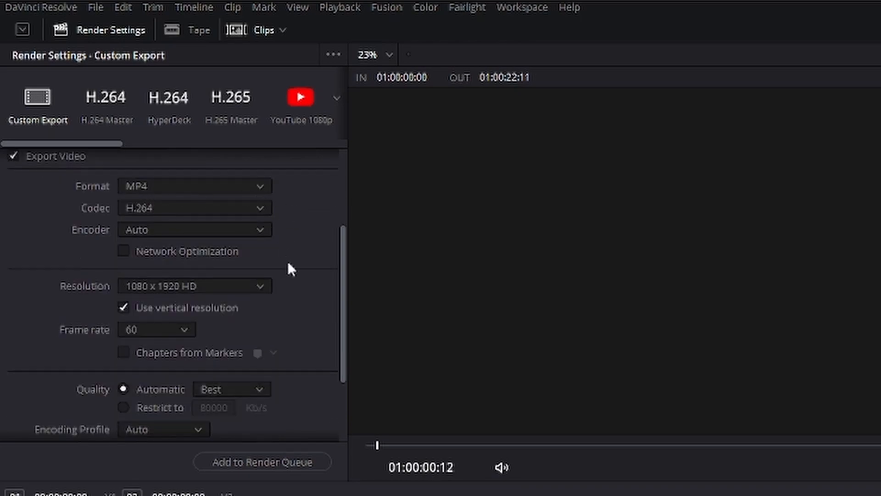
scroll(301, 271, "down", 1)
left_click(159, 285)
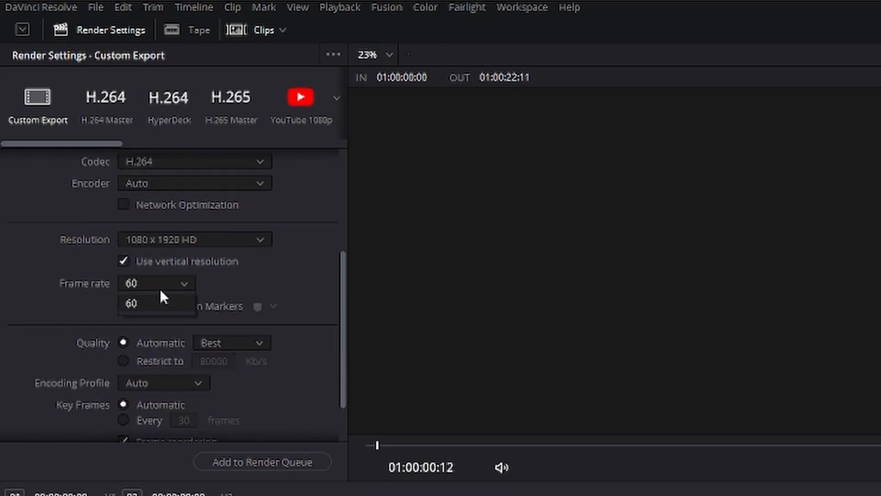
left_click(245, 279)
left_click(189, 287)
left_click(305, 278)
Enable subtitle export in the subtitle settings and set its format to Burn into video
scroll(305, 288, "down", 2)
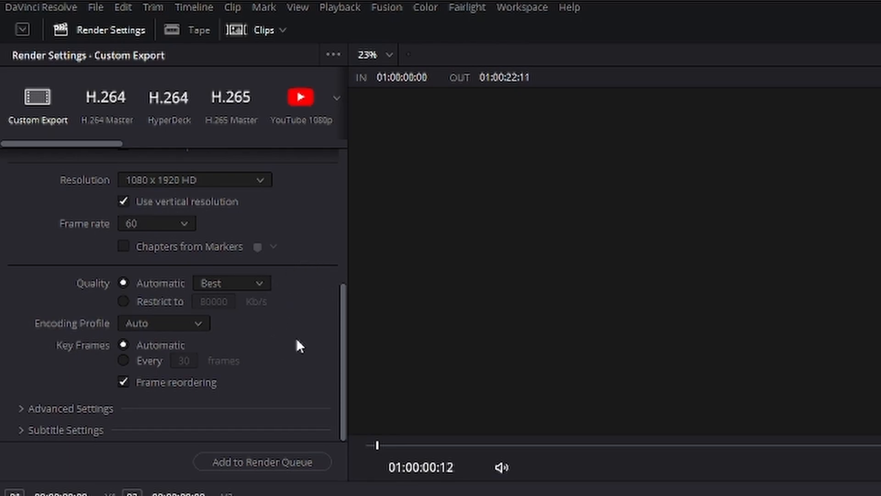
left_click(38, 431)
scroll(39, 419, "down", 4)
left_click(13, 338)
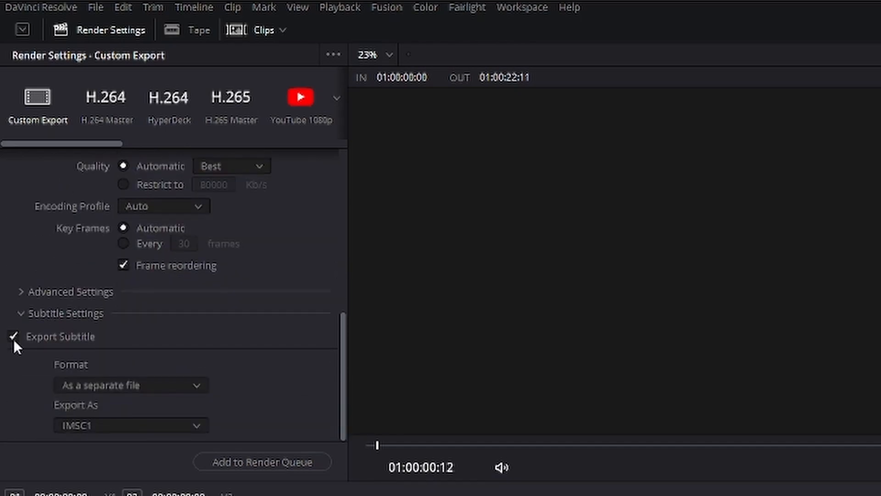
left_click(175, 386)
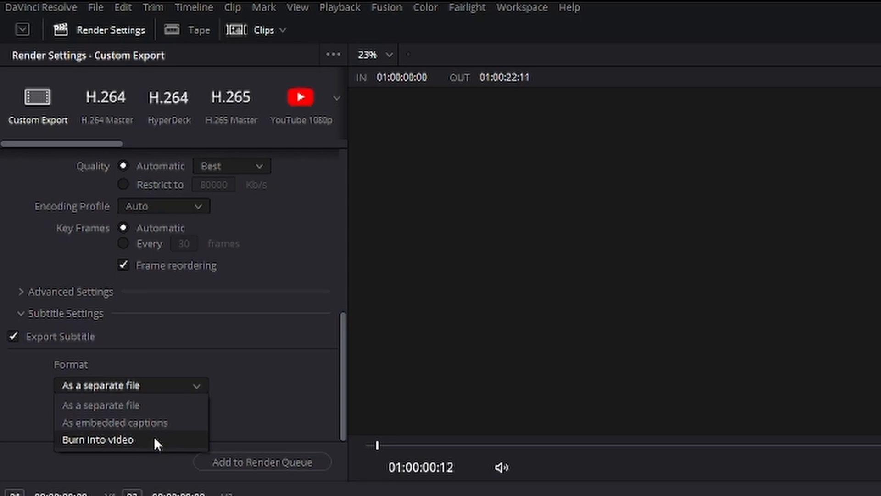
left_click(153, 439)
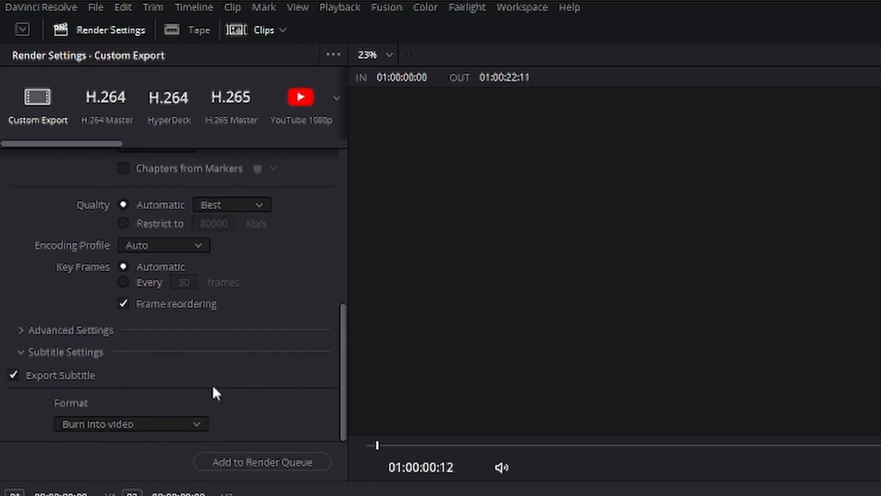
Review the render settings, including file name, location, format, codec, resolution and frame rate
scroll(222, 377, "up", 8)
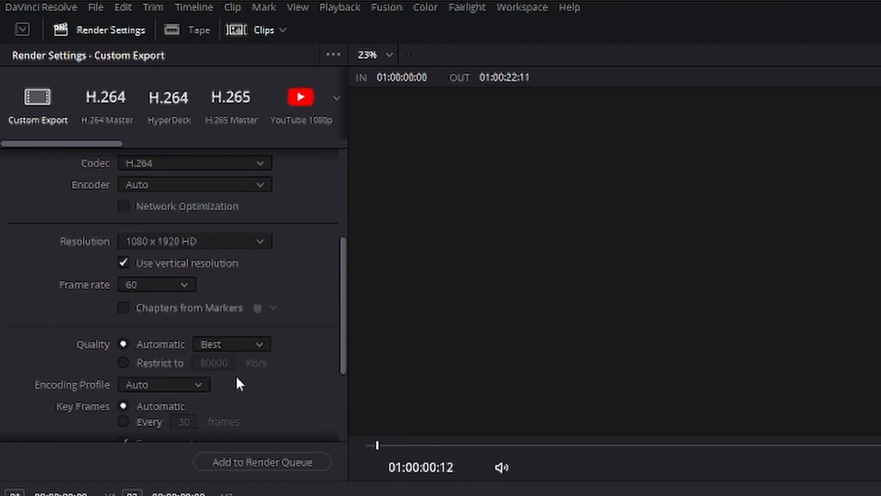
scroll(177, 248, "up", 2)
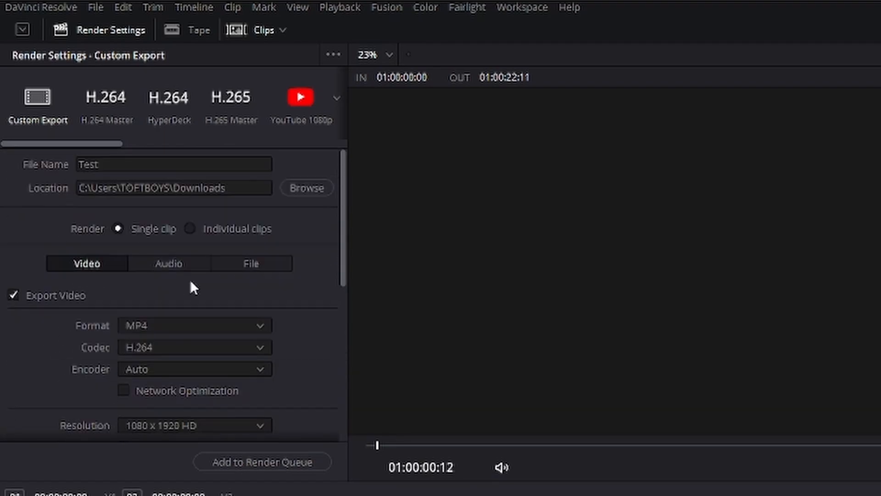
scroll(286, 305, "down", 2)
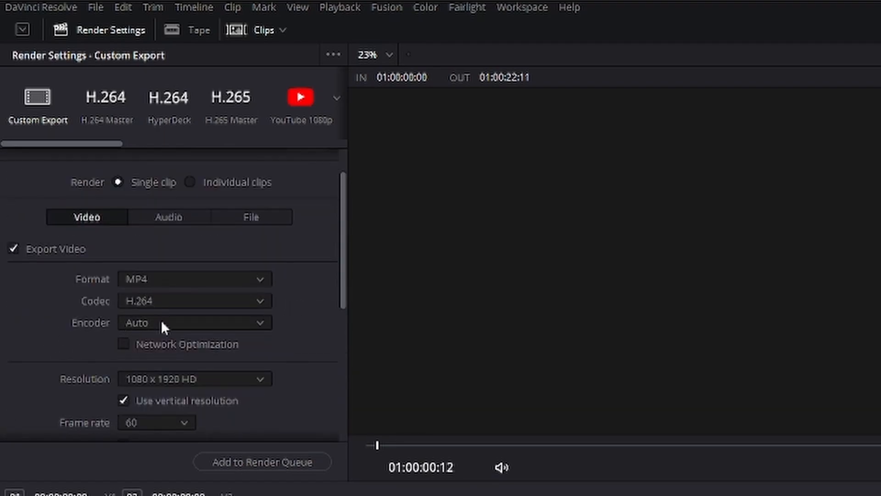
scroll(287, 341, "down", 2)
left_click(252, 232)
left_click(253, 230)
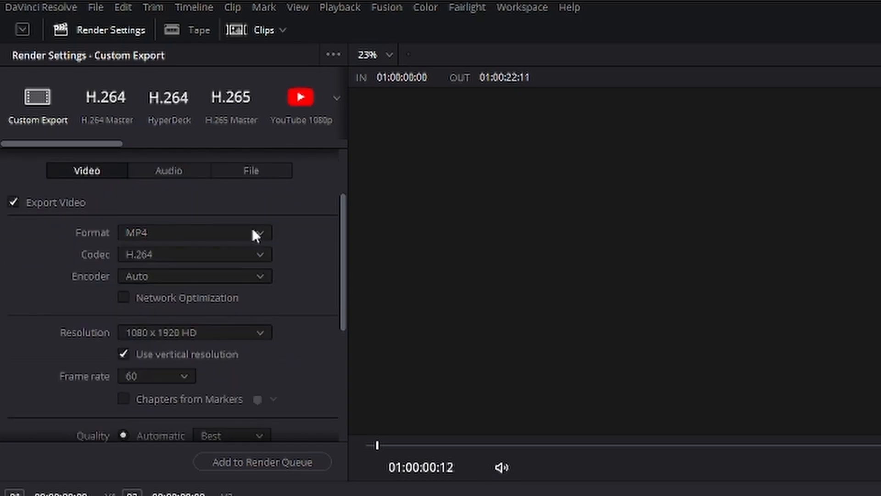
Add the Test export to the render queue and start rendering all queued jobs
scroll(73, 354, "down", 10)
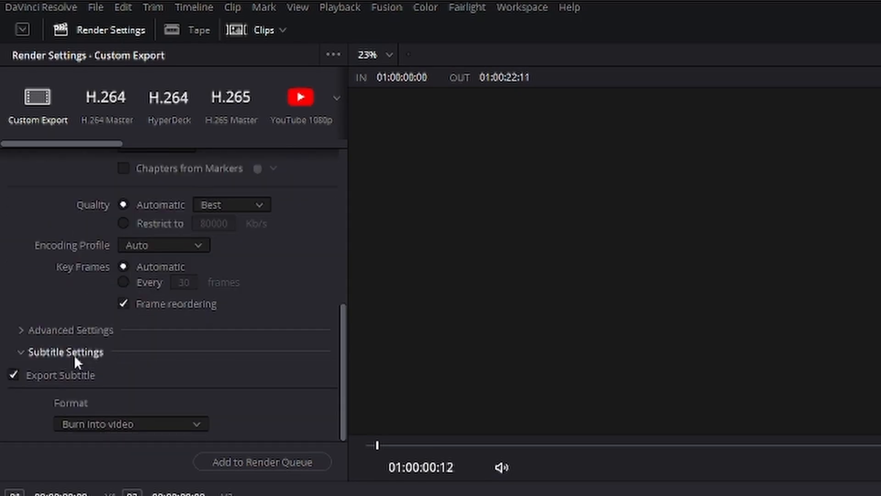
left_click(272, 462)
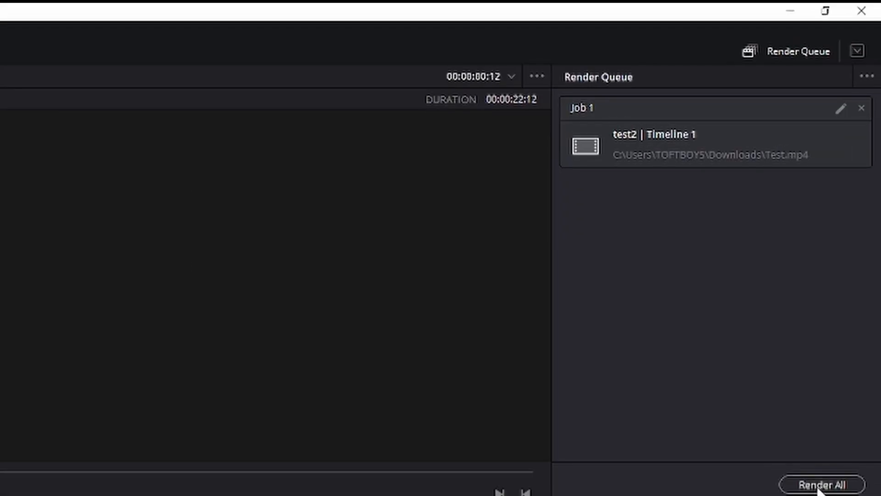
left_click(817, 488)
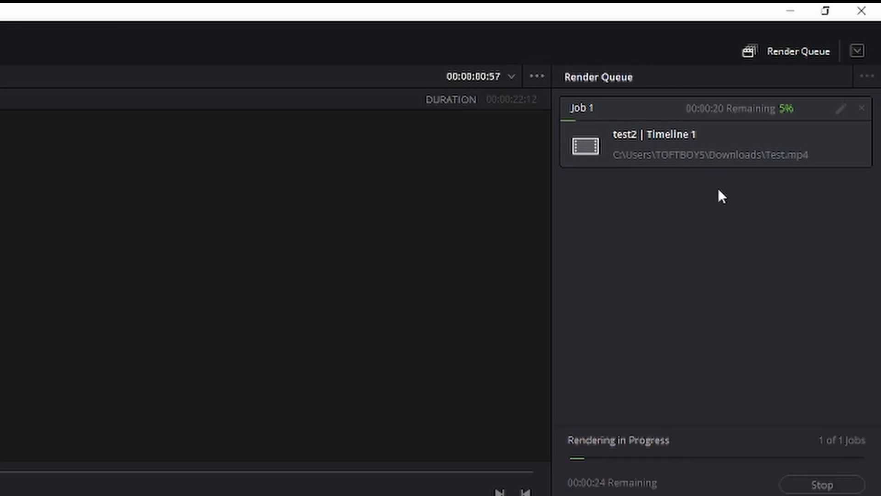